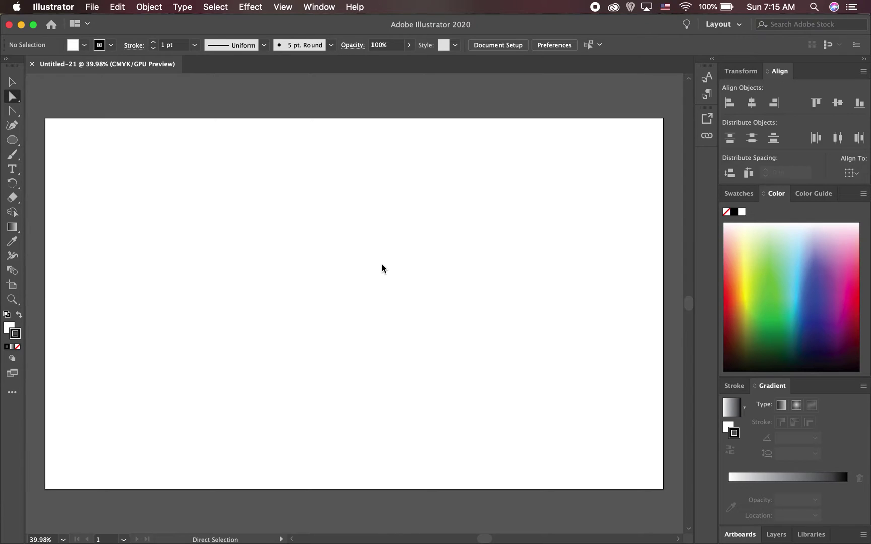
click(12, 171)
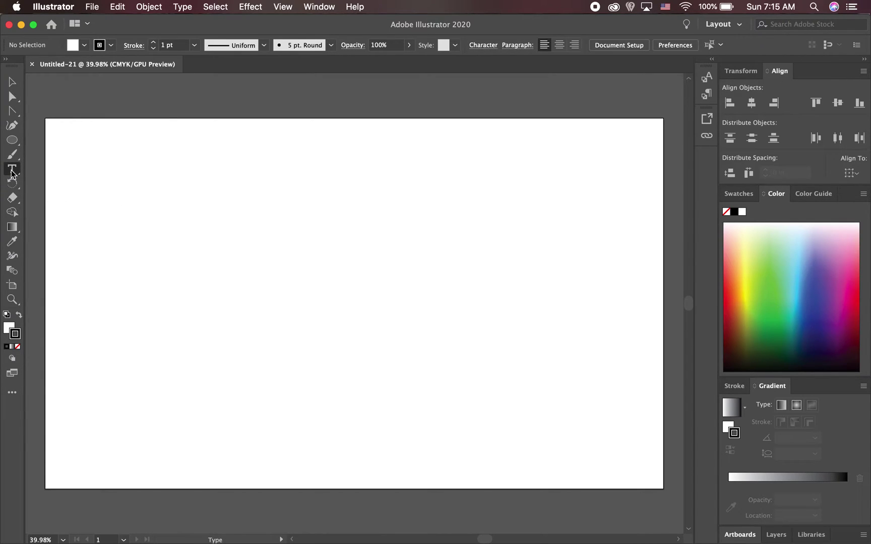
click(232, 240)
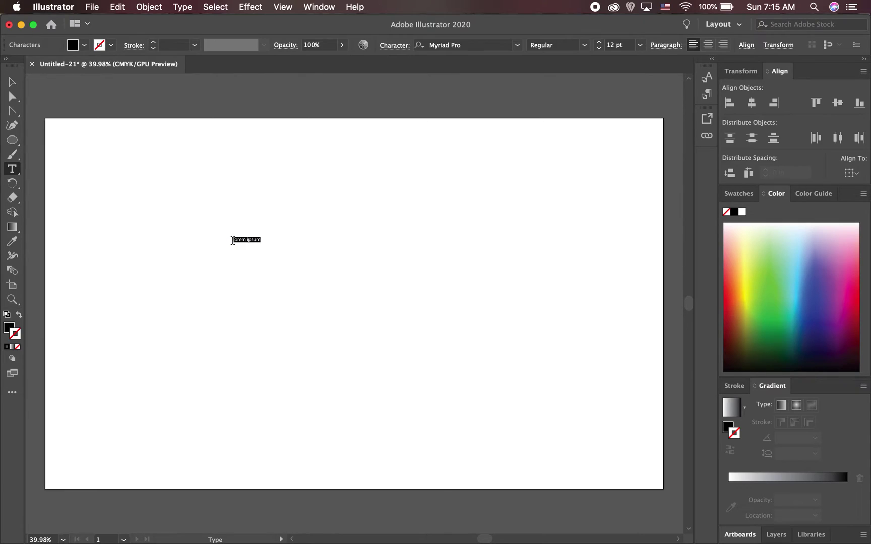
text(Dana Renee)
click(13, 96)
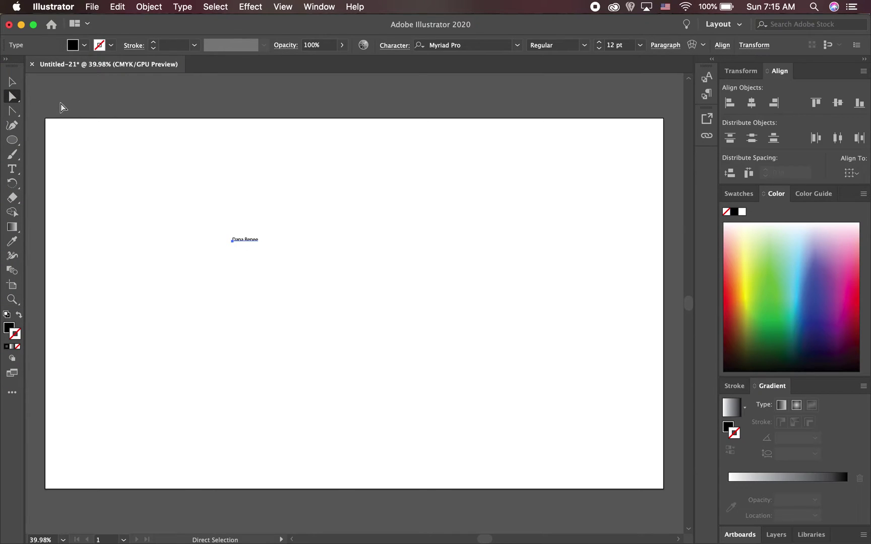
click(12, 82)
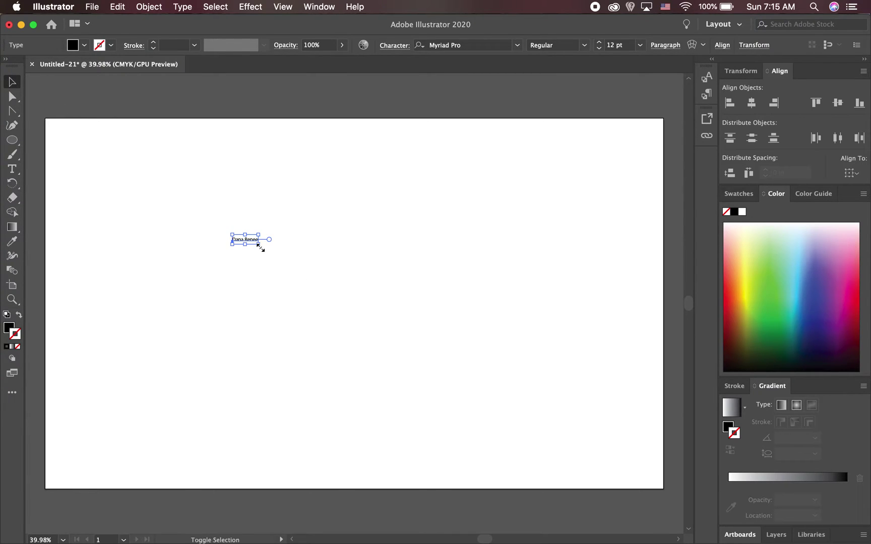
drag(259, 244, 535, 393)
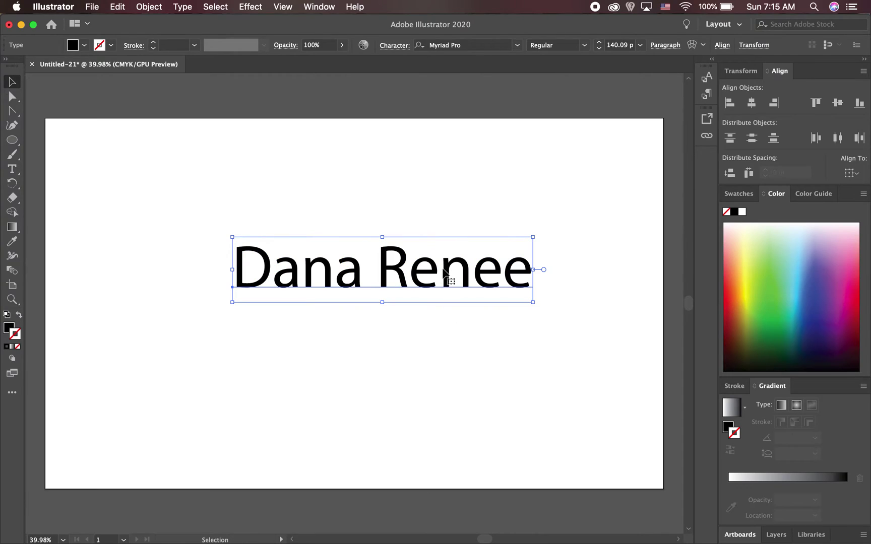
drag(444, 273, 407, 250)
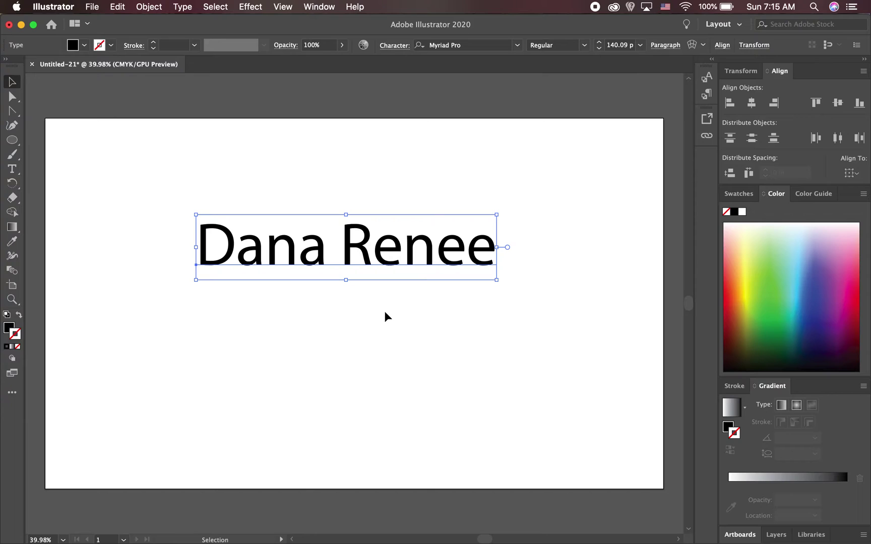
Give the name text a 1 pt black stroke while keeping its solid black fill
click(384, 314)
click(353, 260)
click(8, 349)
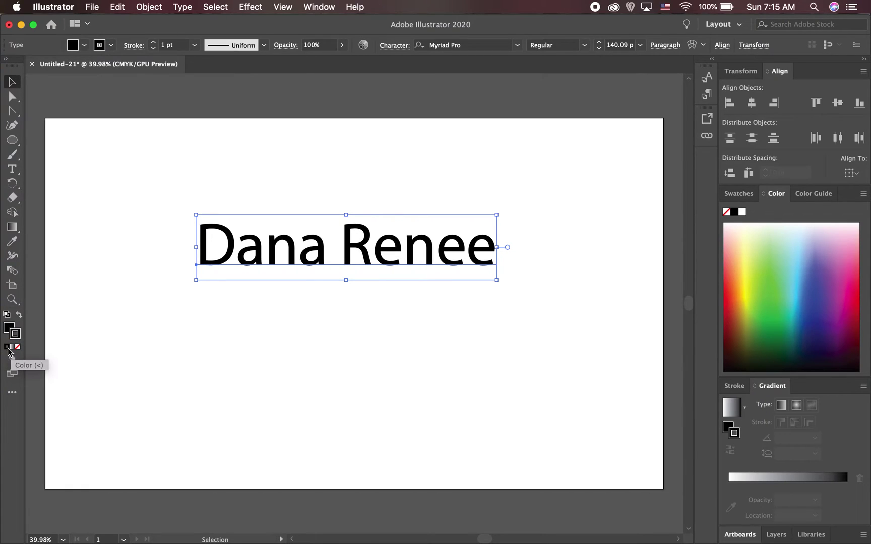
click(9, 327)
click(18, 347)
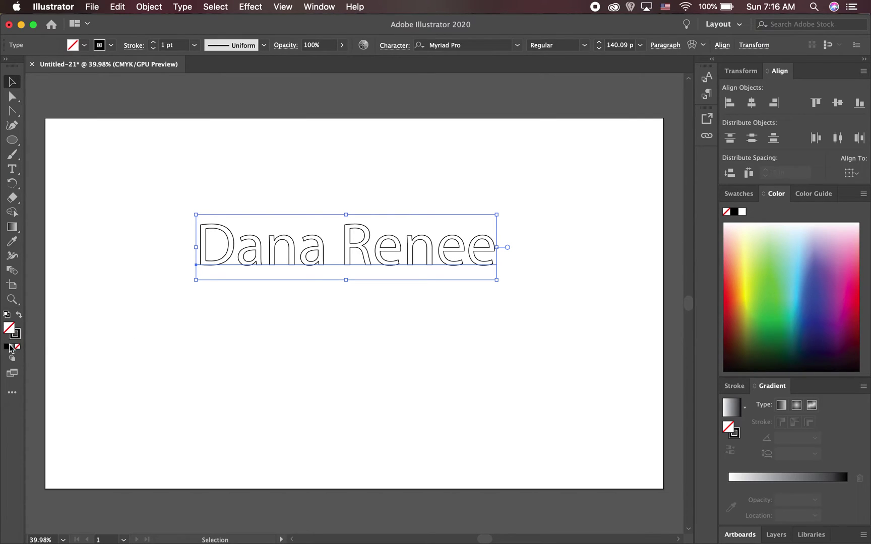
click(7, 347)
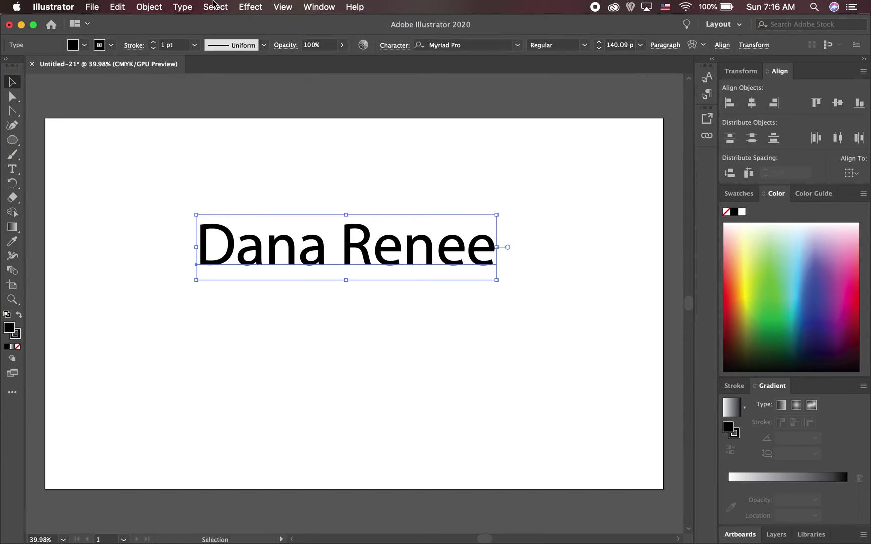
click(183, 7)
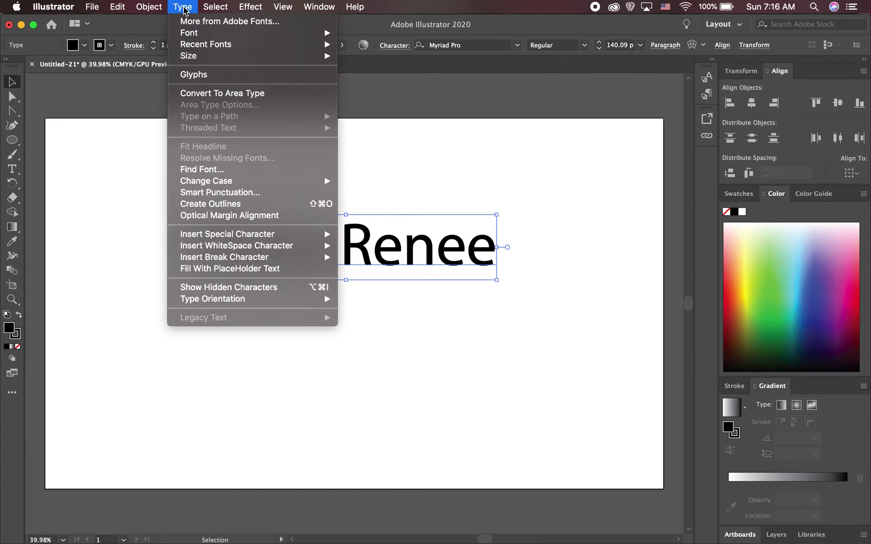
Convert the name to outlines with no fill, enter the group's isolation mode, and choose a red stroke
click(212, 207)
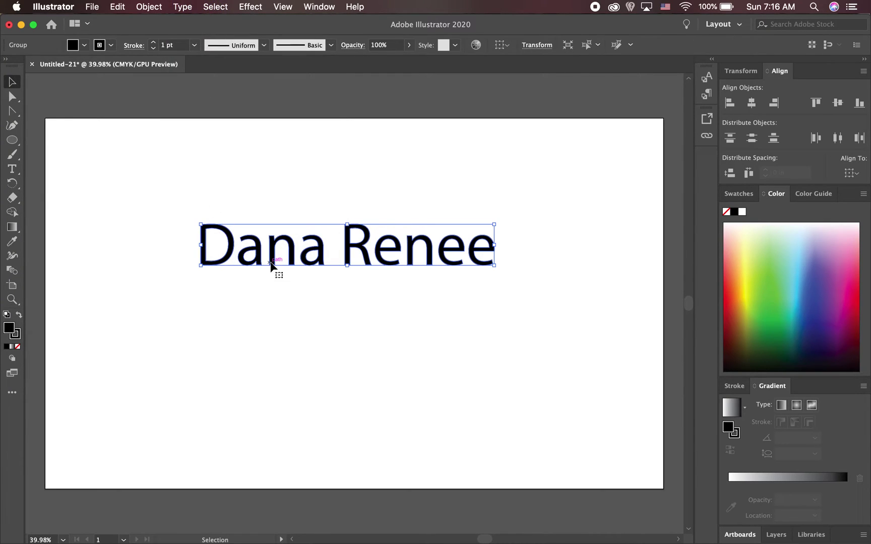
click(18, 347)
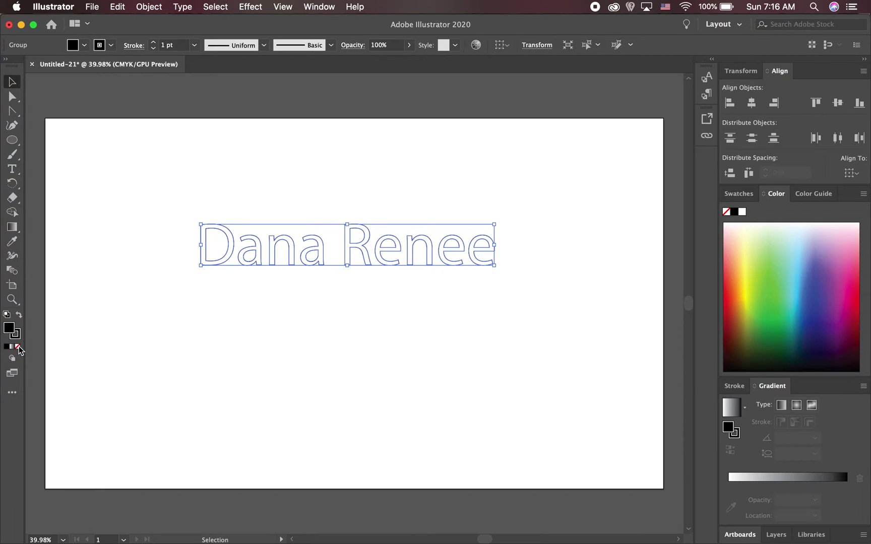
click(250, 326)
click(235, 252)
double_click(235, 253)
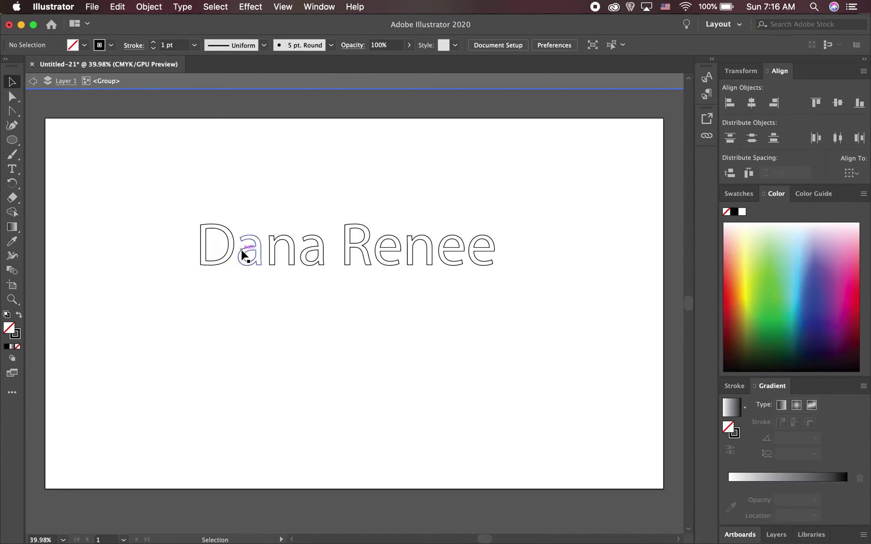
click(18, 338)
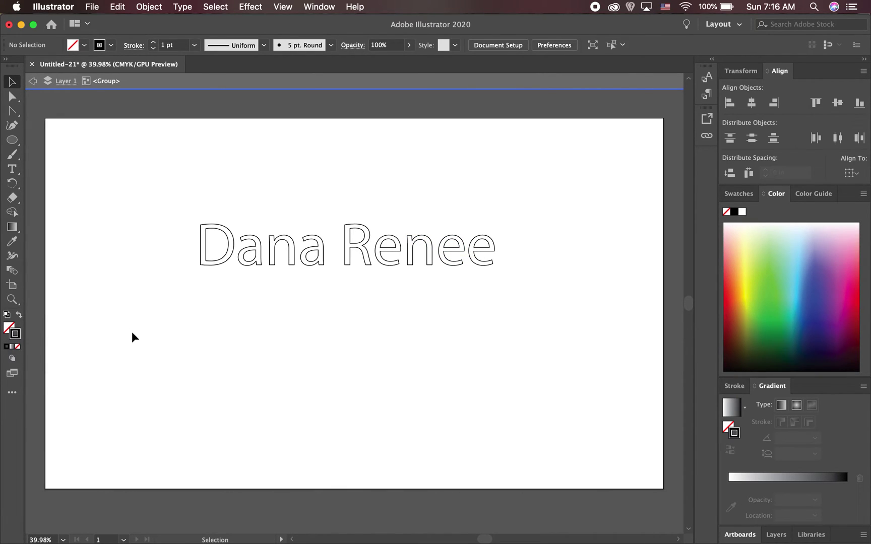
click(730, 302)
Give the outlined letters a red stroke and a black fill
click(461, 251)
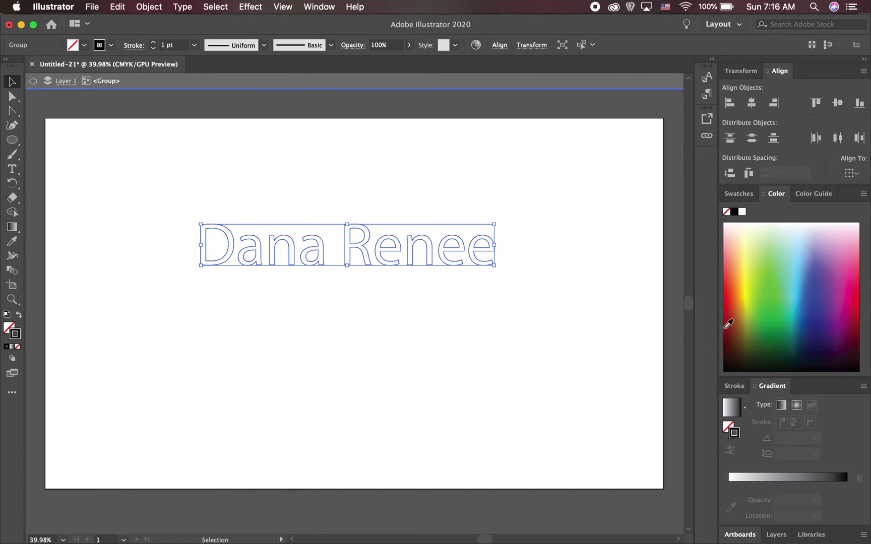
click(735, 307)
click(613, 362)
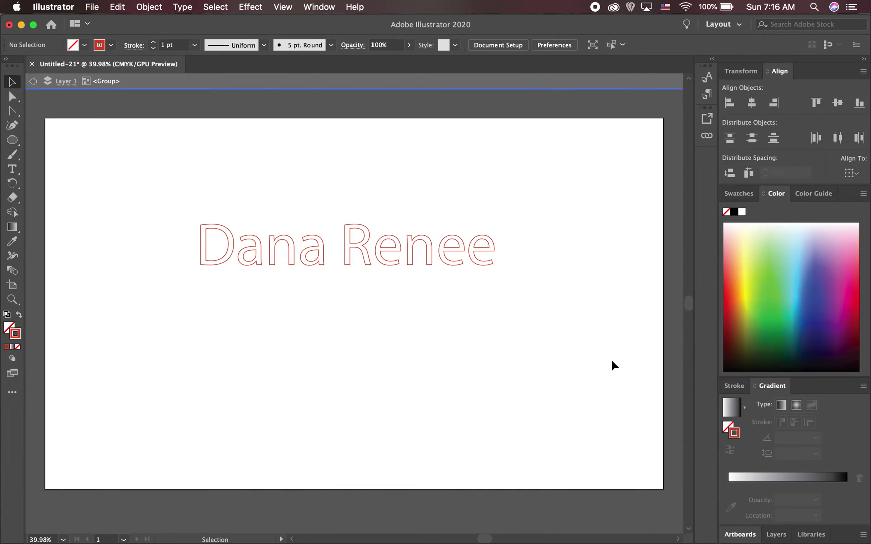
key(x)
click(734, 212)
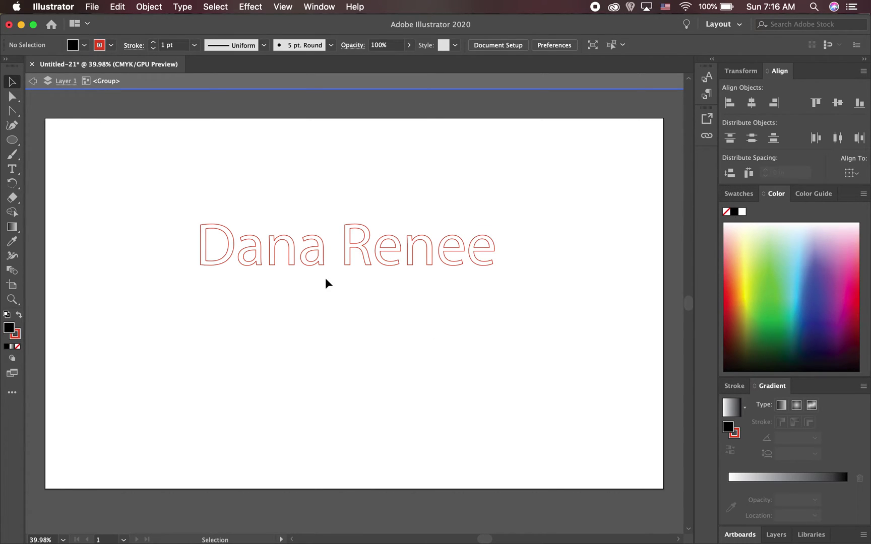
drag(155, 170, 518, 292)
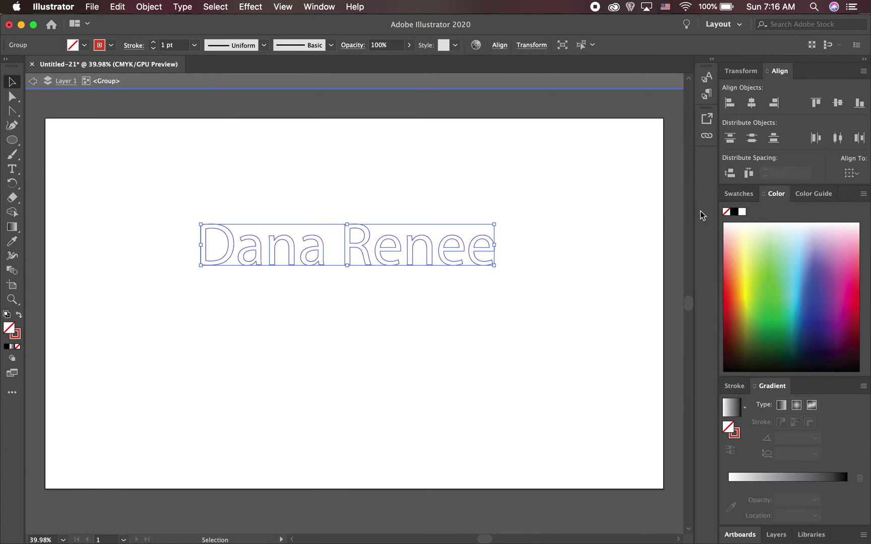
click(734, 212)
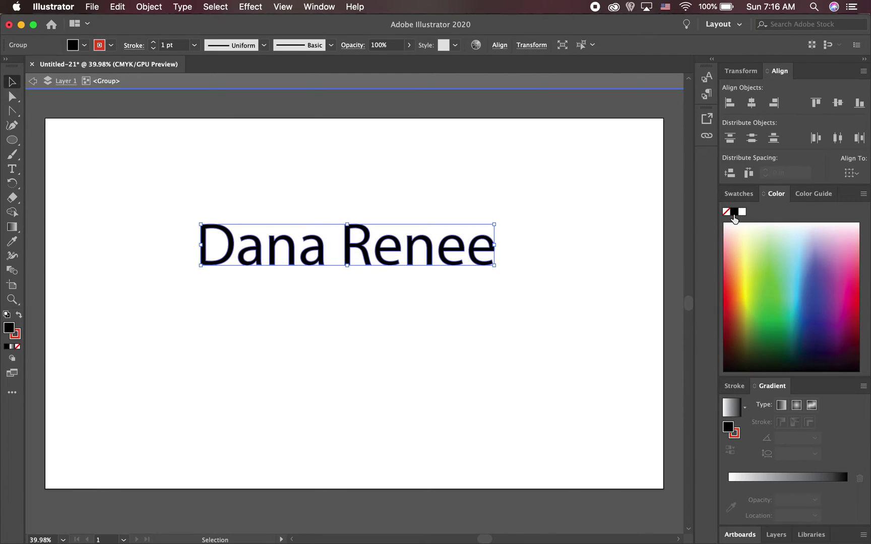
click(493, 299)
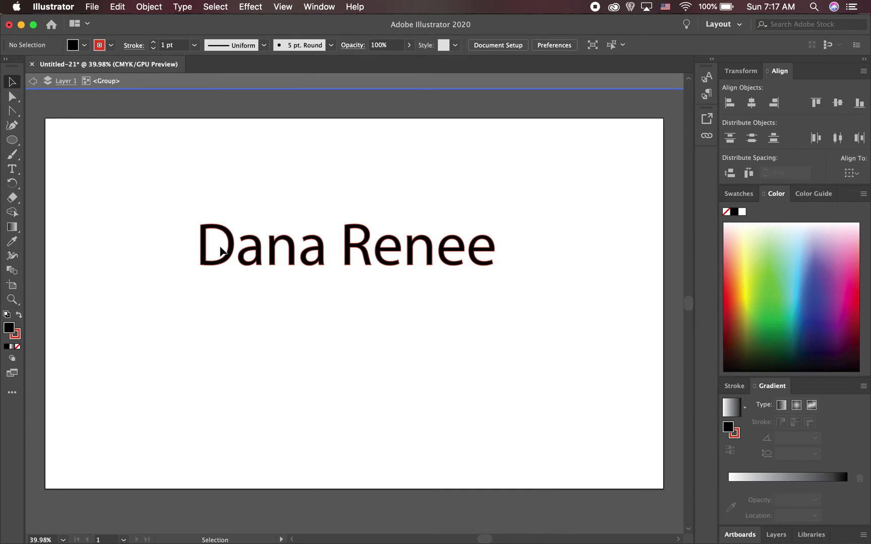
Remove the stroke from the outlined letter group
click(15, 336)
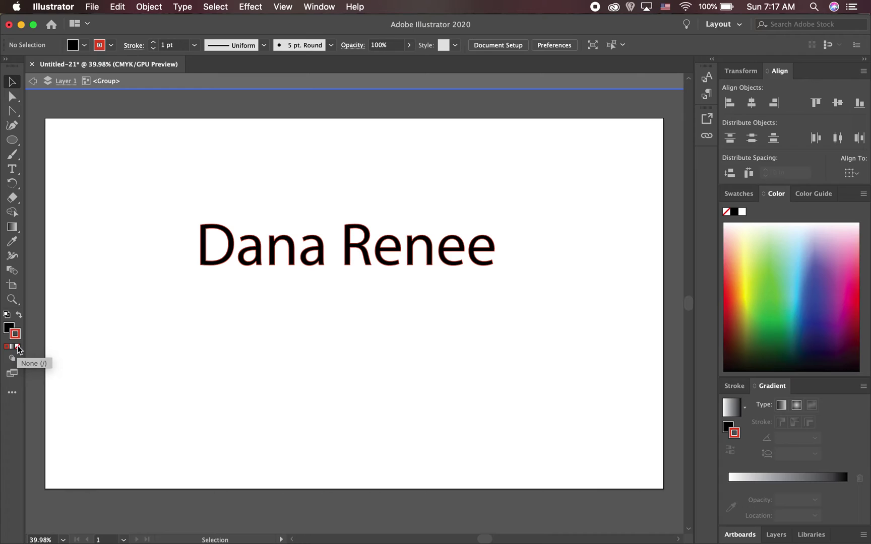
click(18, 346)
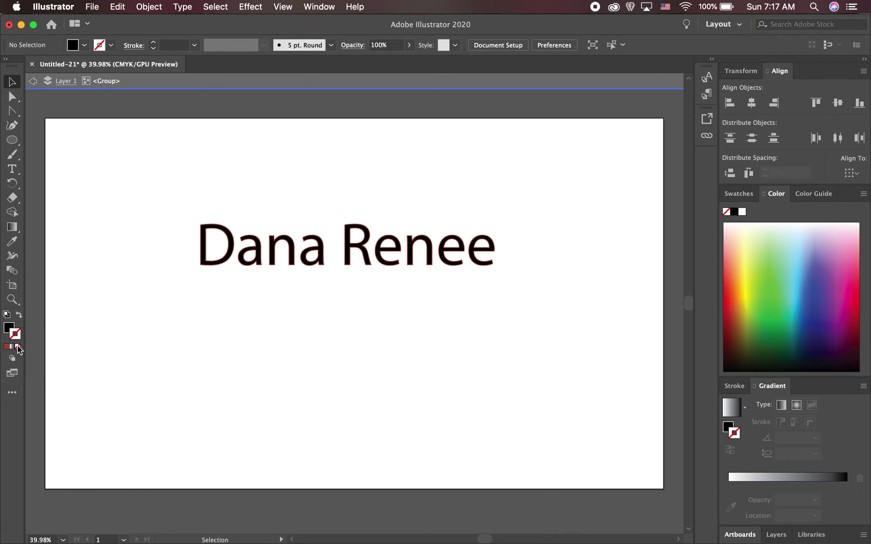
drag(125, 206, 551, 296)
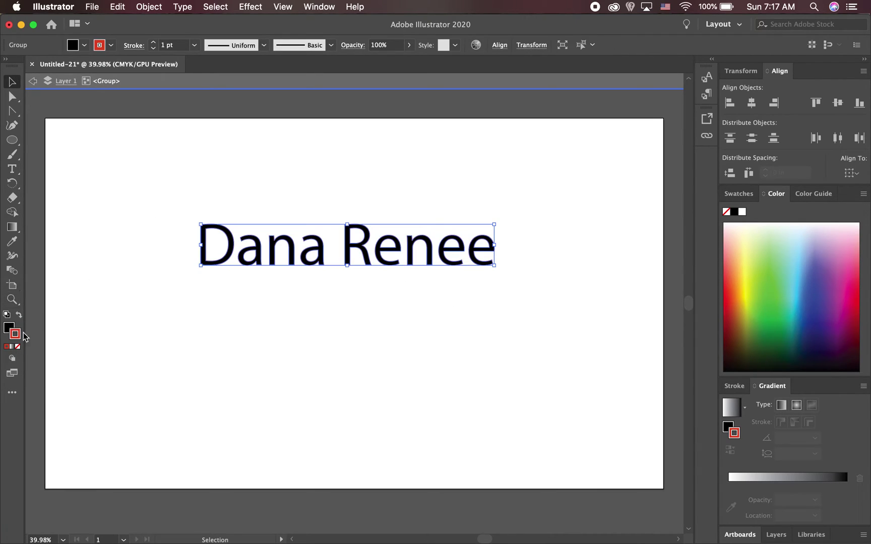
click(17, 347)
click(185, 416)
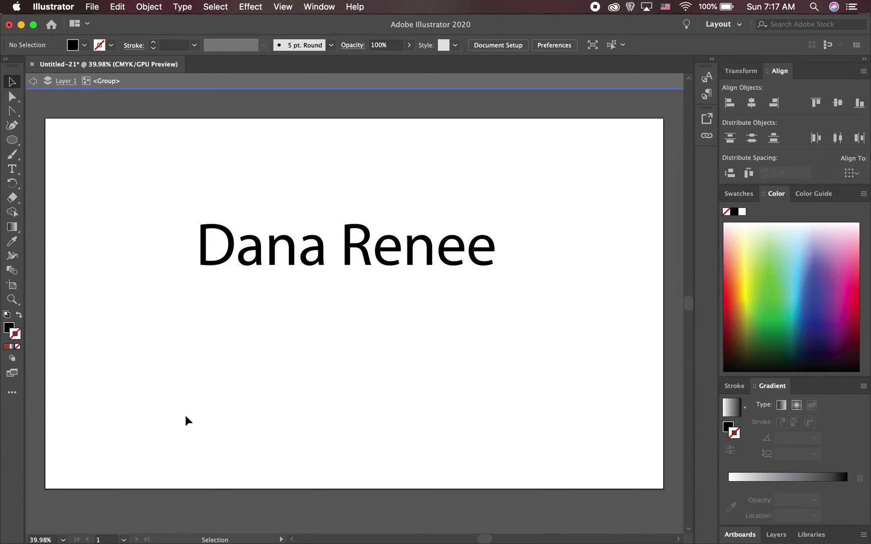
Select all the letters, remove their fill, then delete the old outlined lettering
key(a)
key(super+a)
key(v)
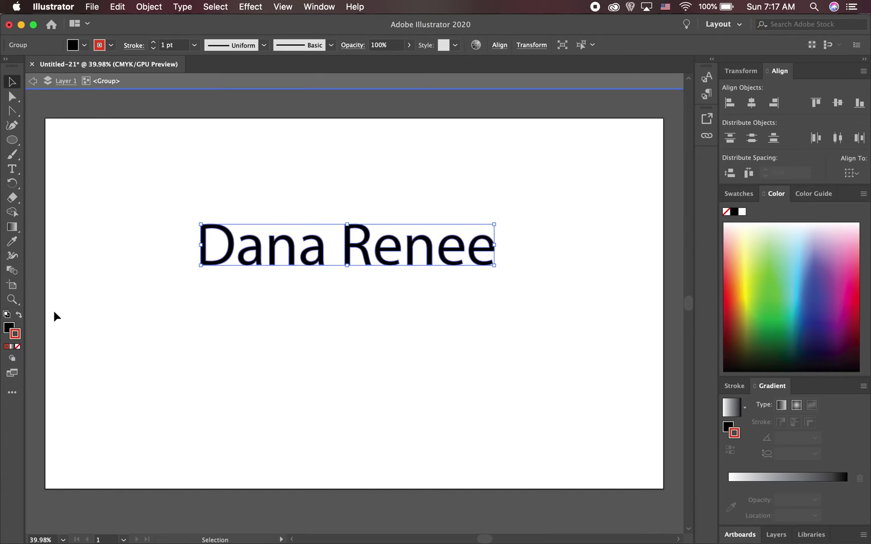
click(7, 326)
click(18, 347)
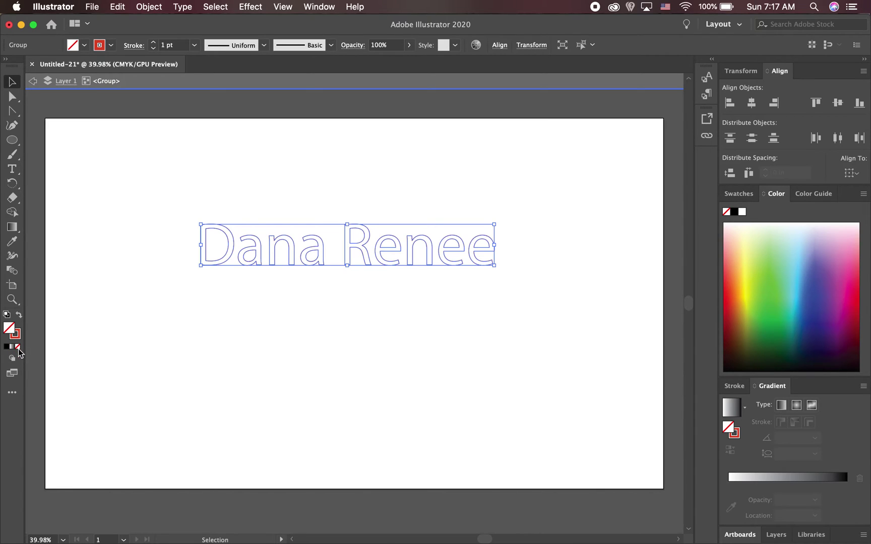
click(136, 319)
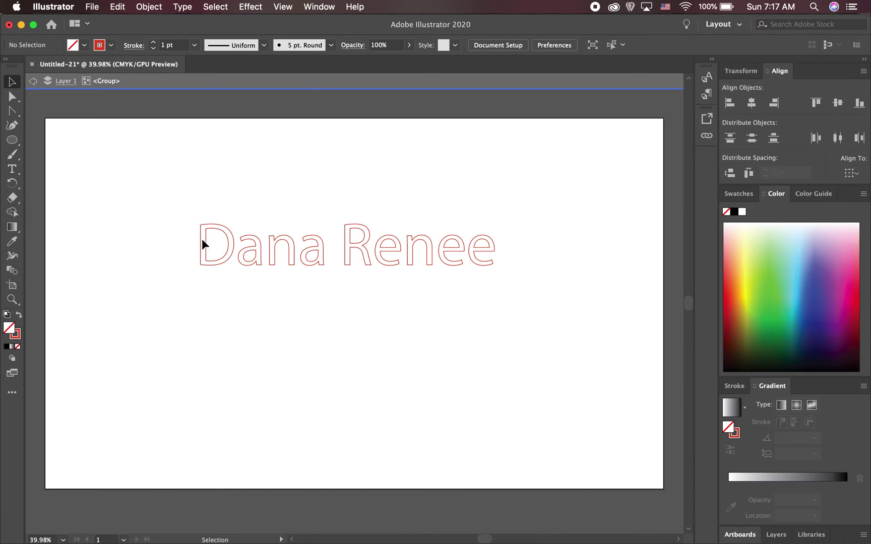
drag(178, 199, 503, 273)
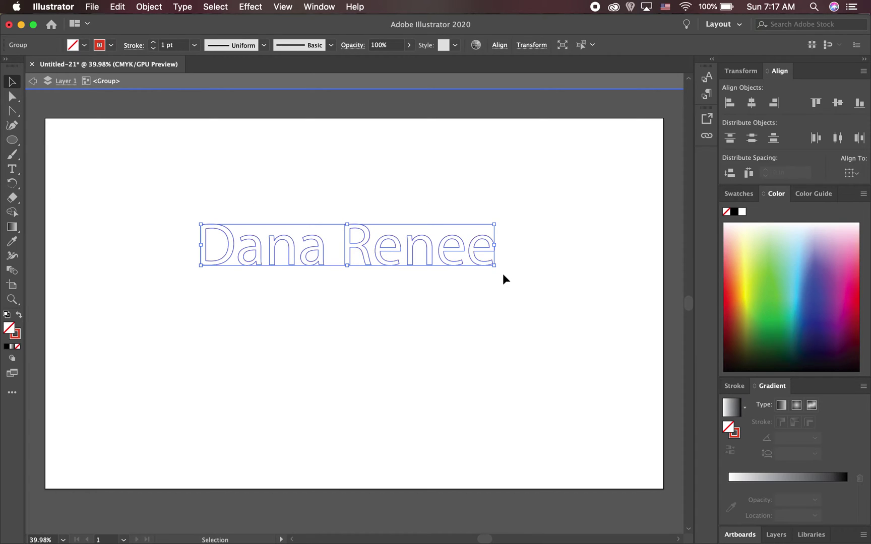
key(Delete)
Type 'Dana Renee' as a new text object near the artboard centre
click(13, 169)
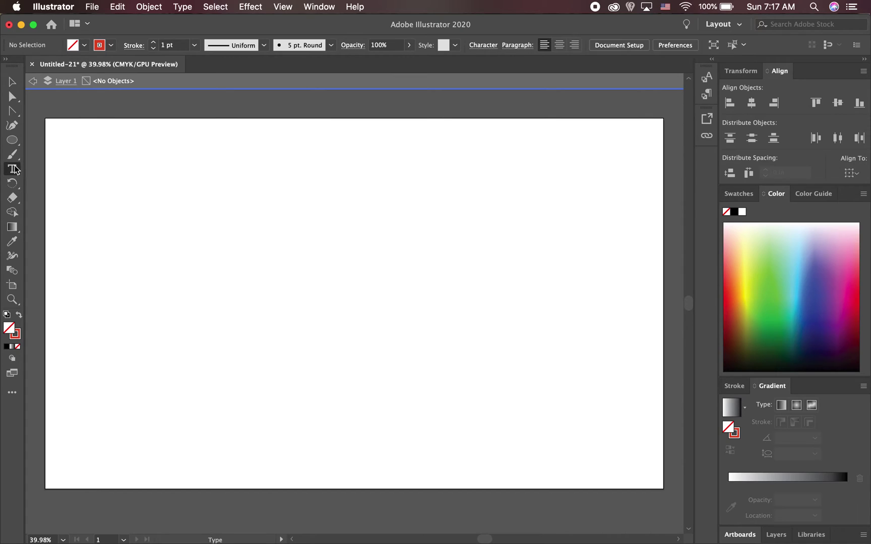
click(354, 267)
text(Dana)
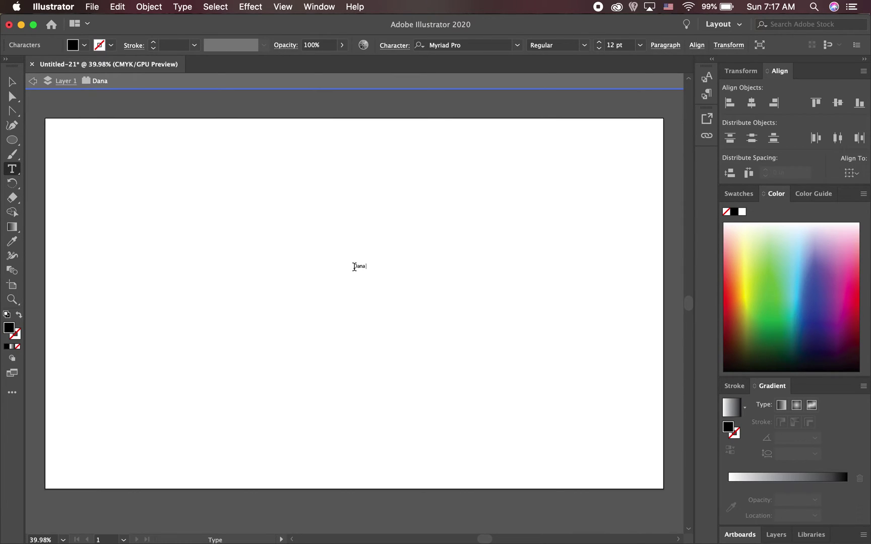
text( Renee)
key(Escape)
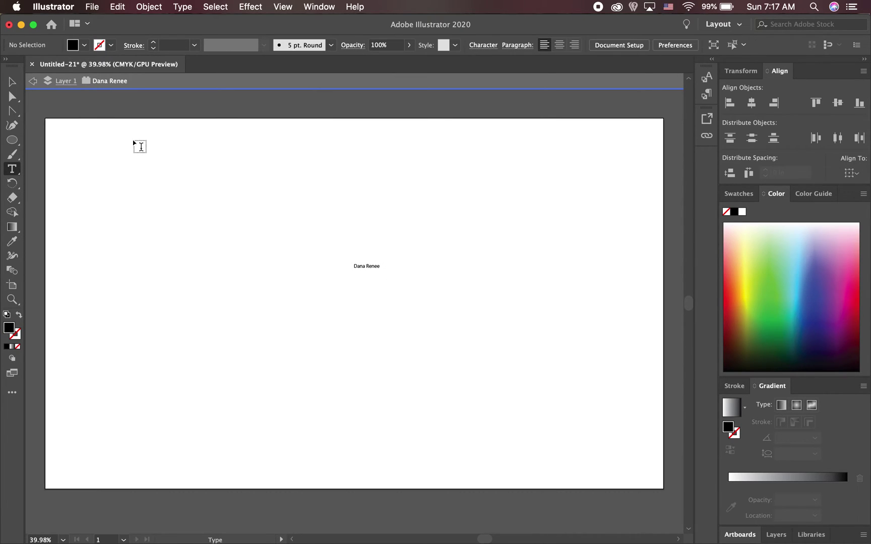
Enlarge the text to about 148 pt in the artboard's upper left and select all its characters
click(12, 80)
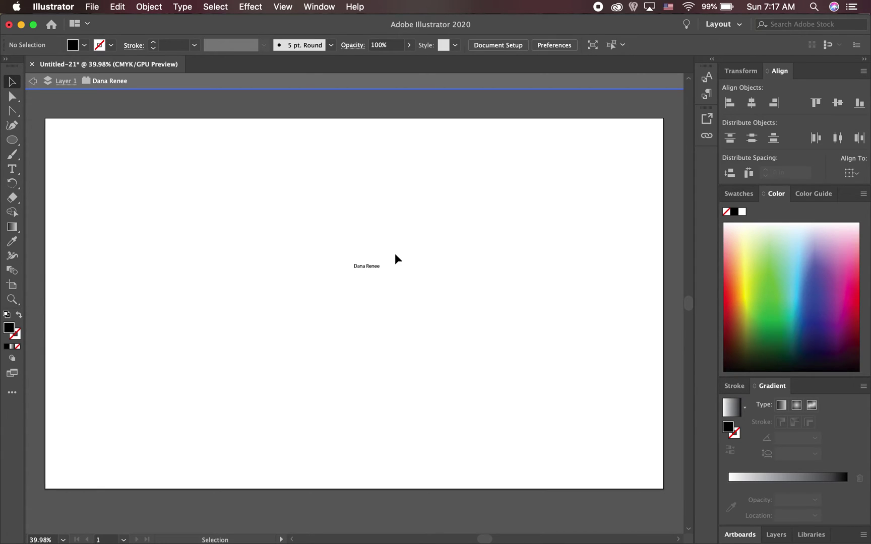
click(374, 266)
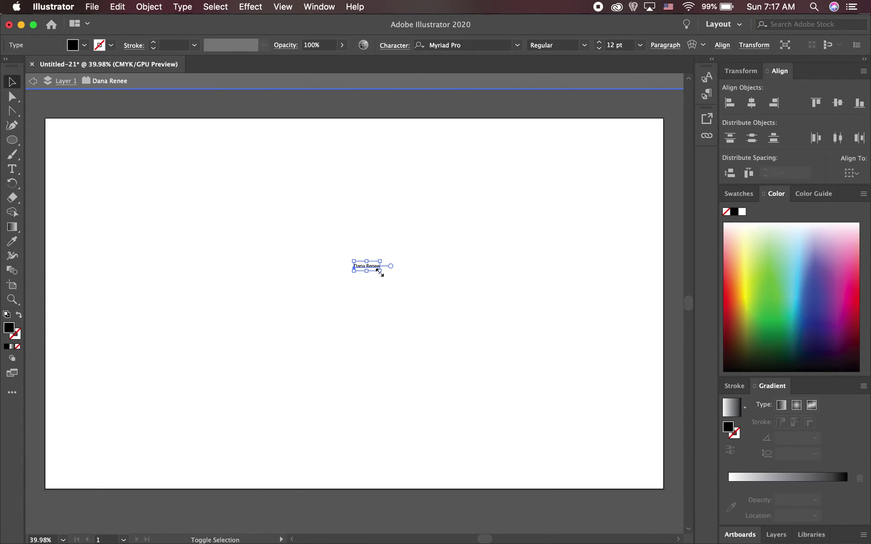
drag(381, 271, 605, 383)
drag(530, 302, 338, 237)
drag(413, 254, 479, 297)
click(479, 297)
click(355, 228)
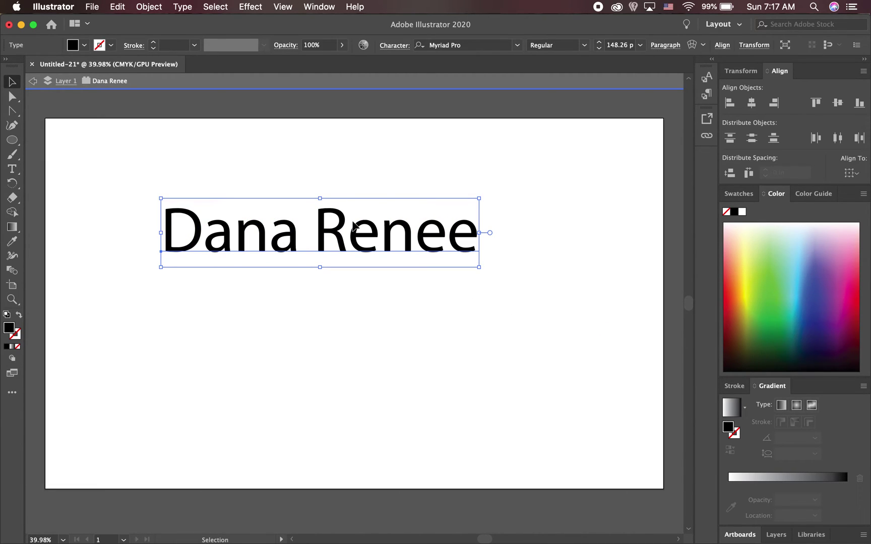
double_click(354, 228)
key(super+a)
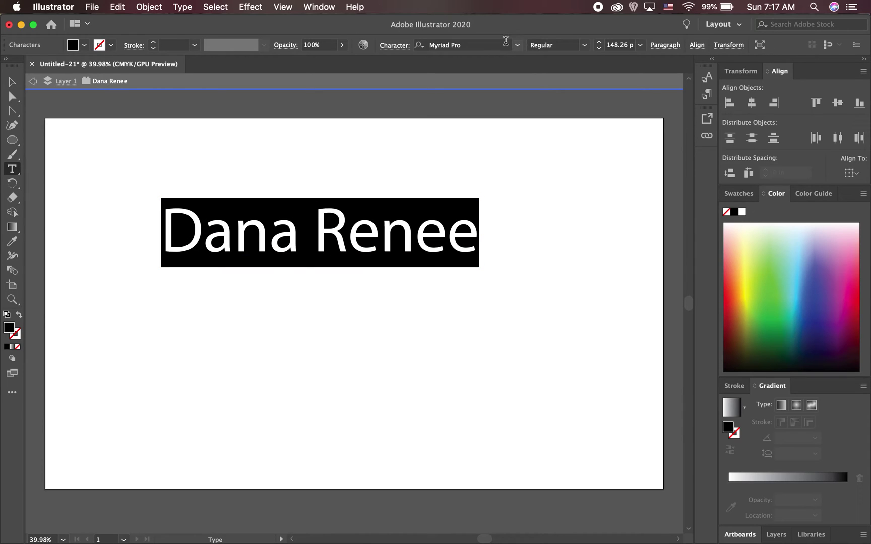
click(518, 46)
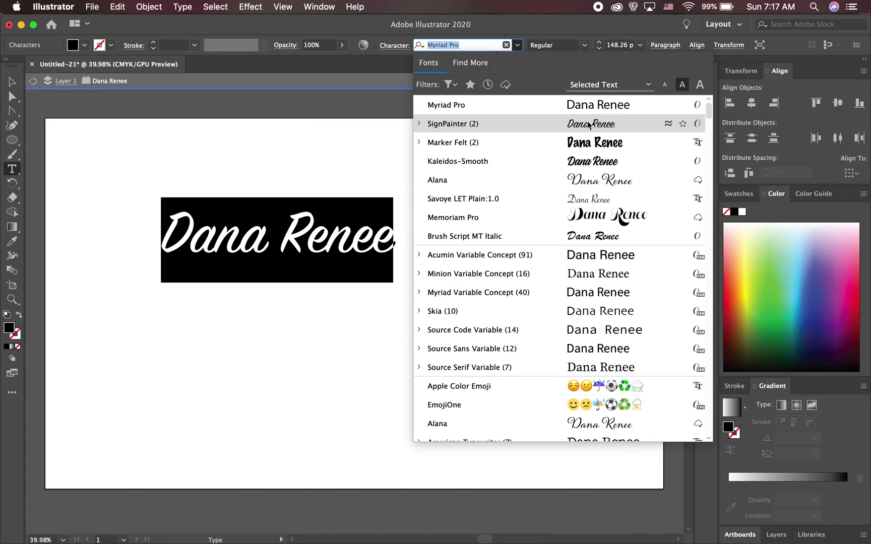
Set the Dana Renee text in Kaleidos-Smooth and select it with the Direct Selection tool
click(599, 168)
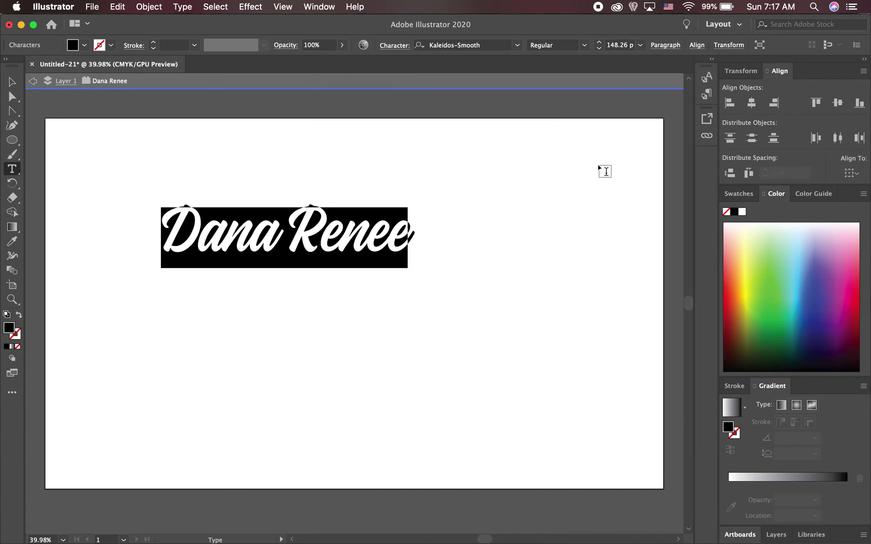
key(super+shift+a)
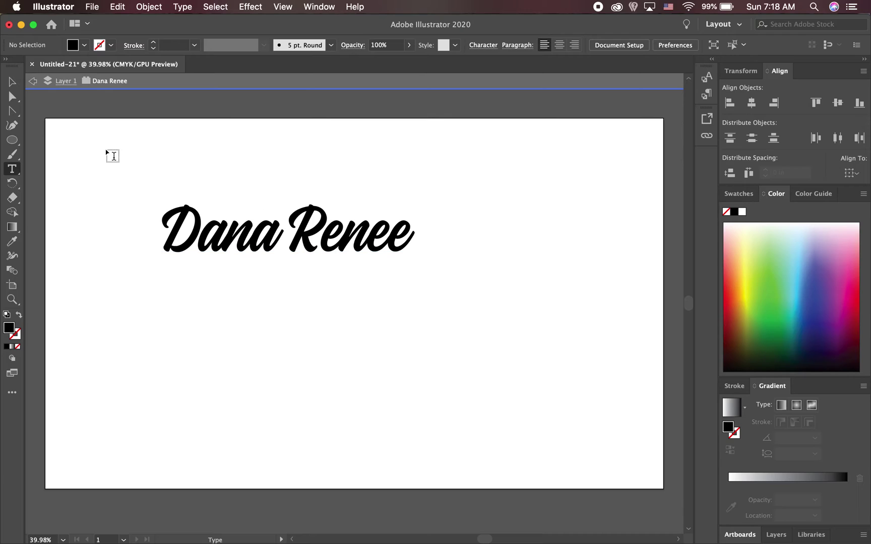
click(12, 96)
drag(129, 168, 456, 314)
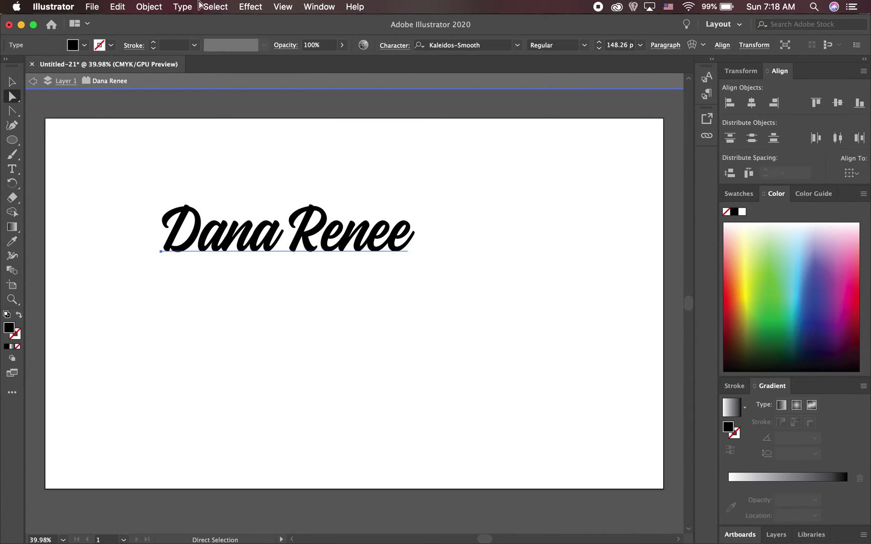
Convert the Kaleidos-Smooth text to outlines, remove the fill, and give the letters a red stroke
click(182, 7)
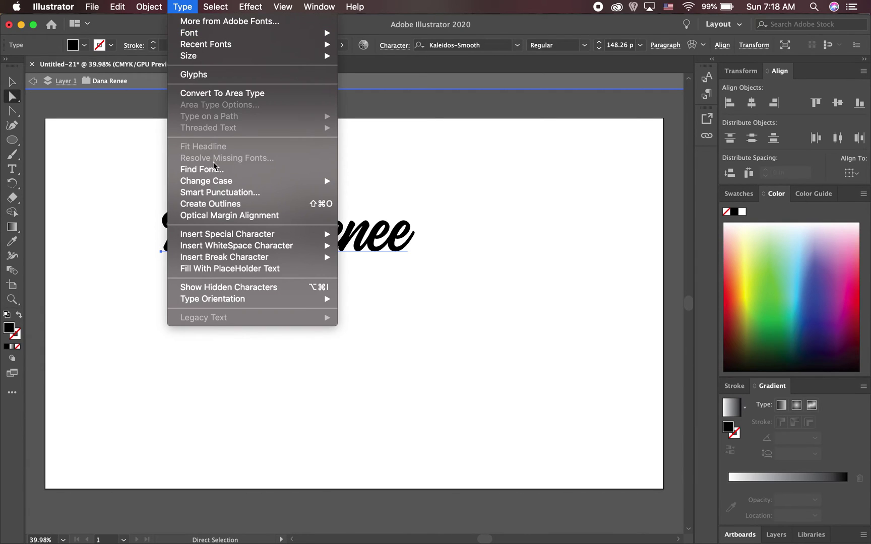
click(214, 205)
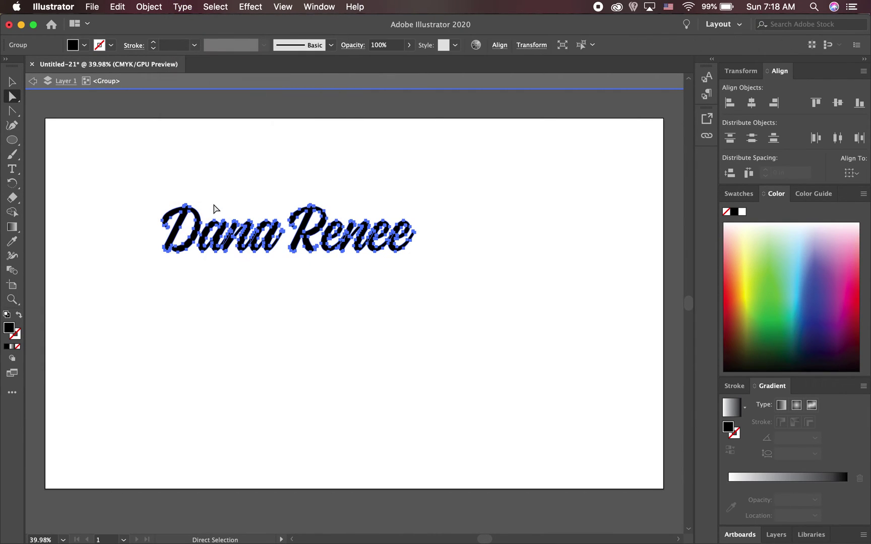
click(258, 297)
drag(137, 165, 493, 302)
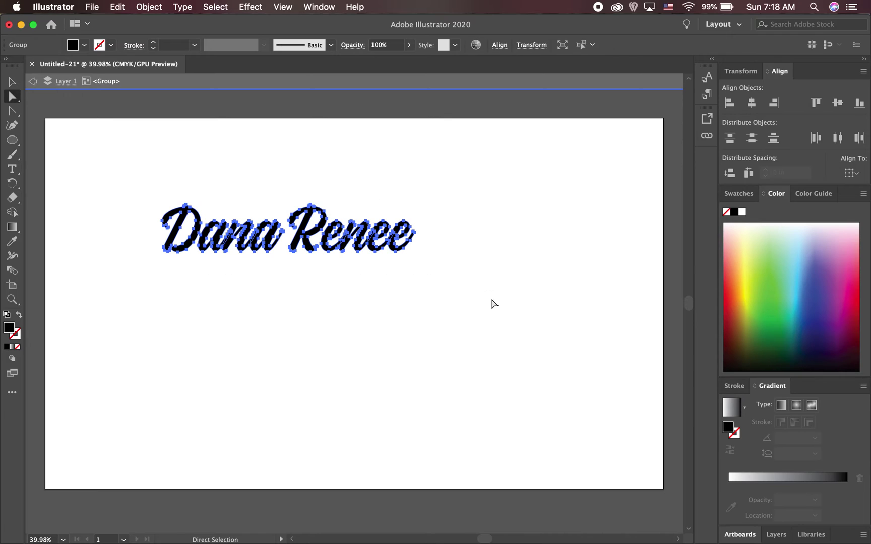
click(18, 348)
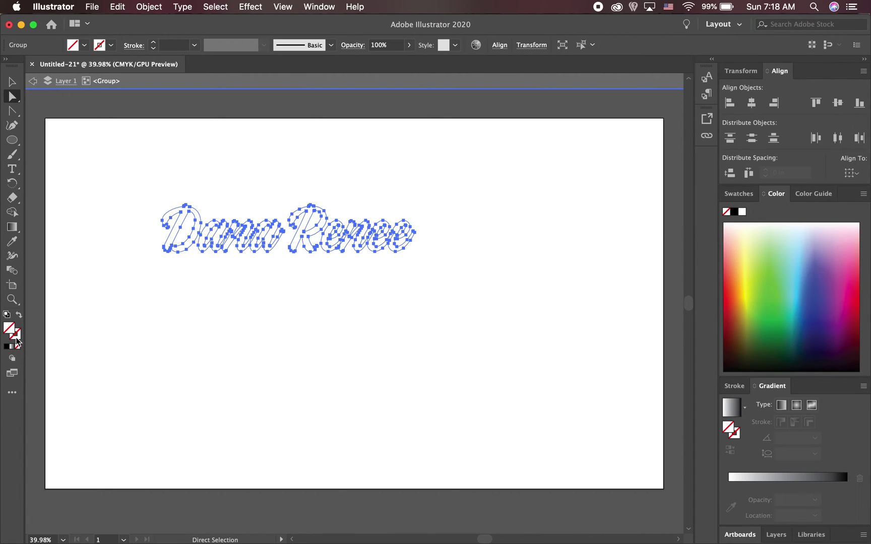
click(17, 334)
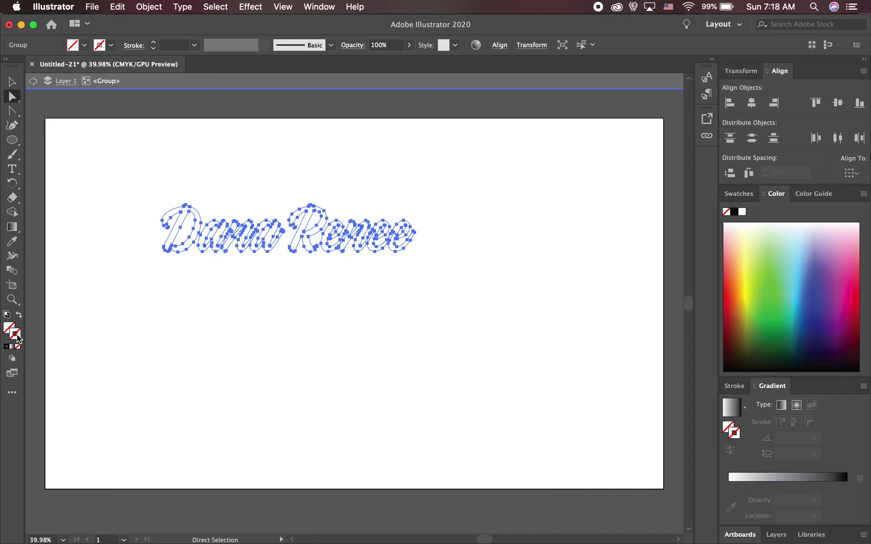
click(731, 301)
click(489, 263)
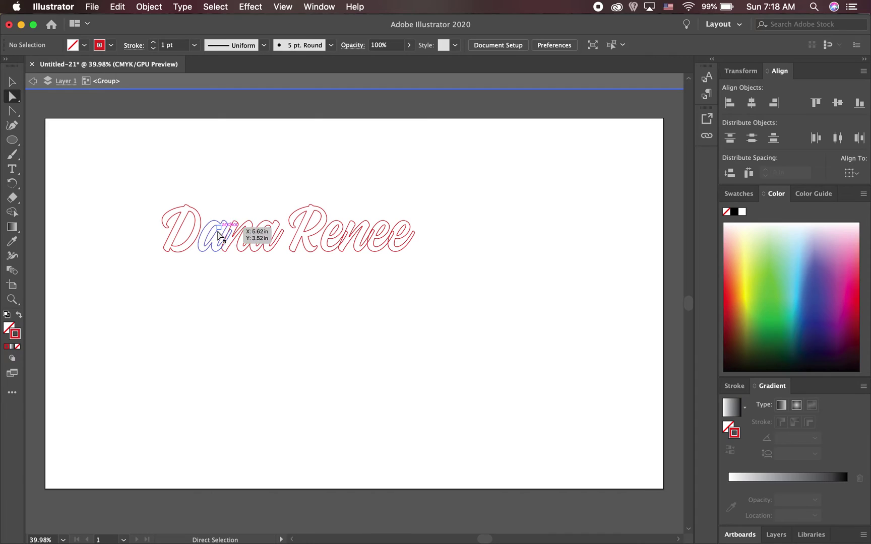
drag(132, 166, 441, 291)
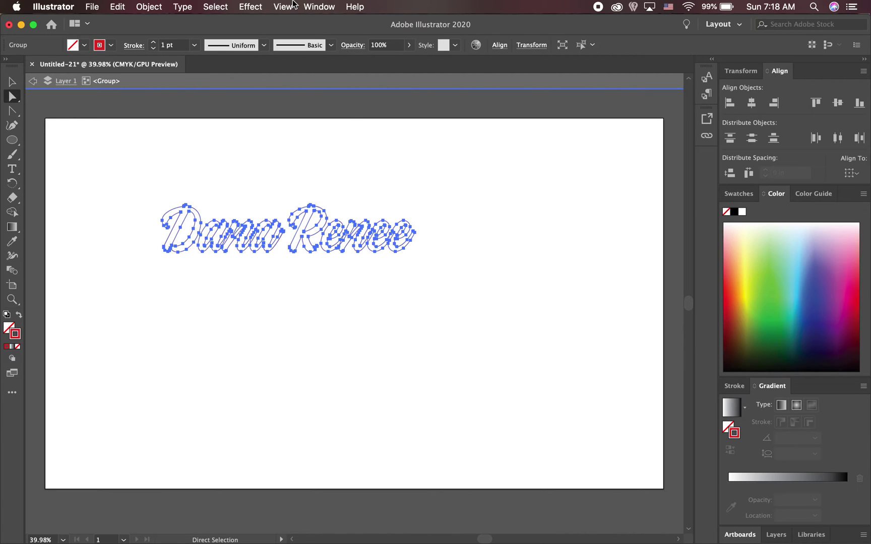
Merge the overlapping script letter outlines with Pathfinder's Unite, then close the Pathfinder panel
click(319, 6)
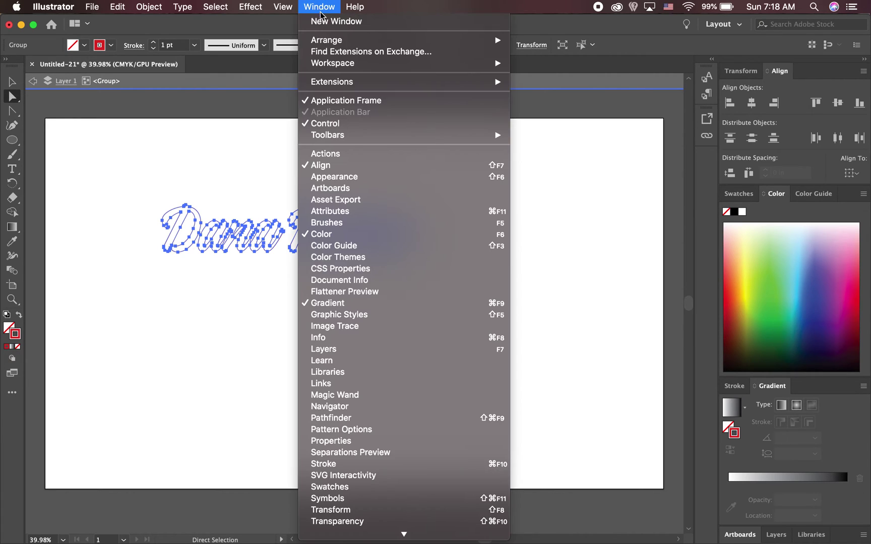
click(395, 419)
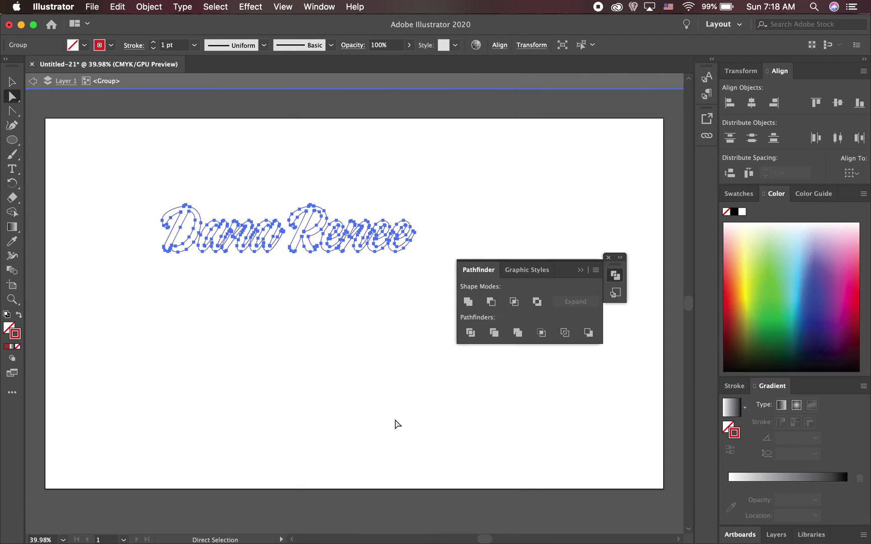
click(470, 307)
click(411, 307)
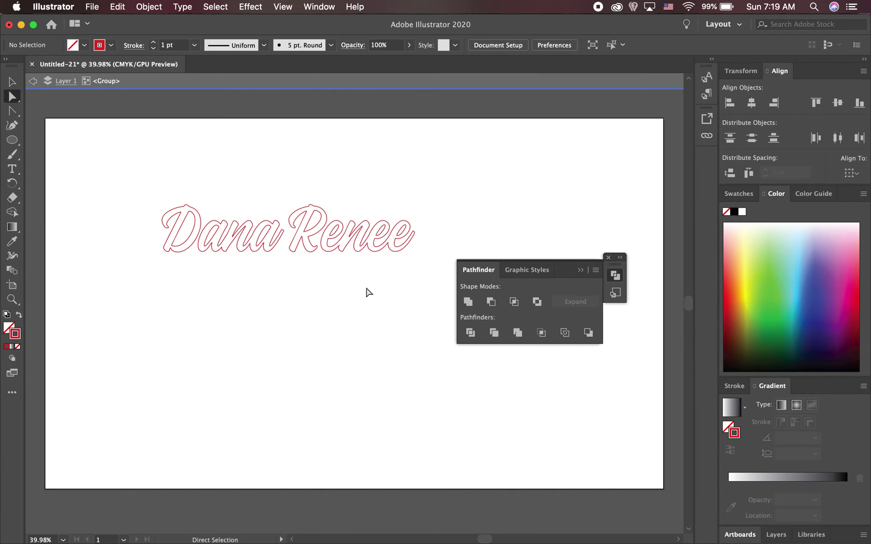
click(608, 258)
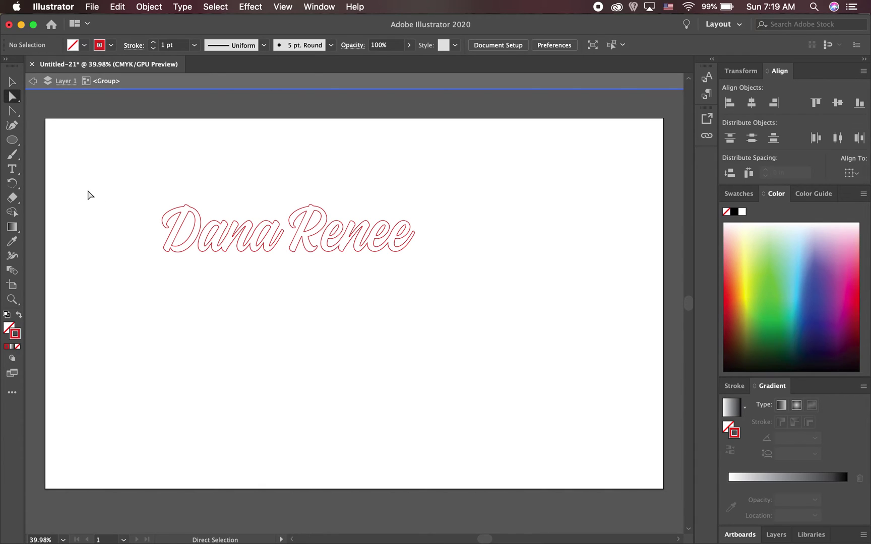
Nudge the capital D slightly right and reshape its opening, then select the whole lettering
click(13, 83)
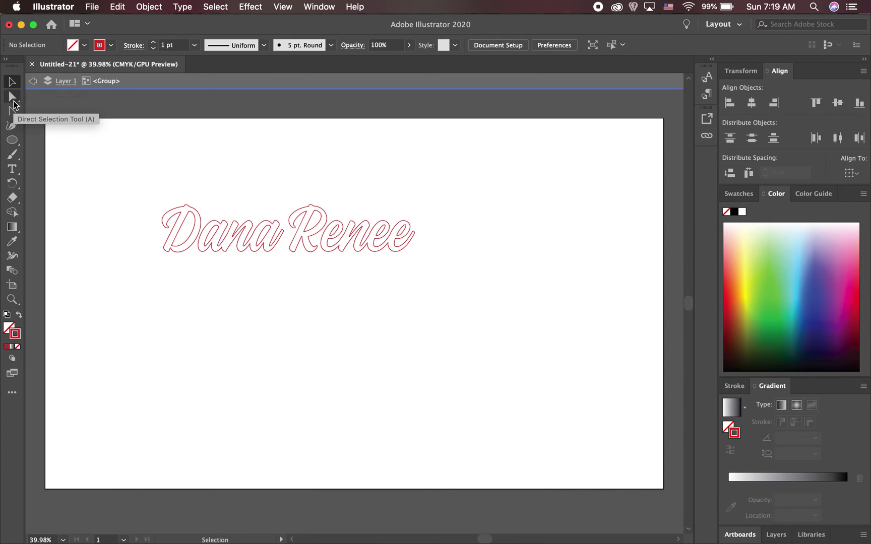
click(14, 103)
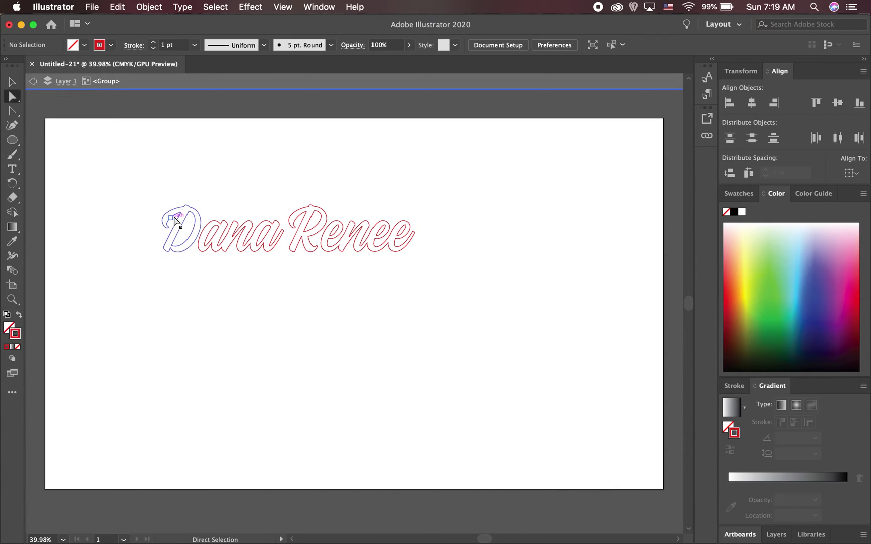
click(175, 221)
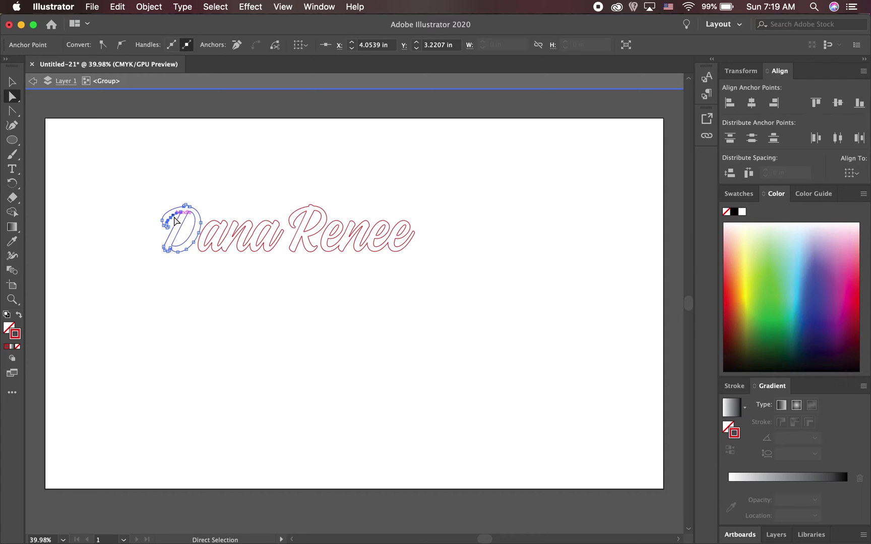
key(Right)
key(Right)
key(Right)
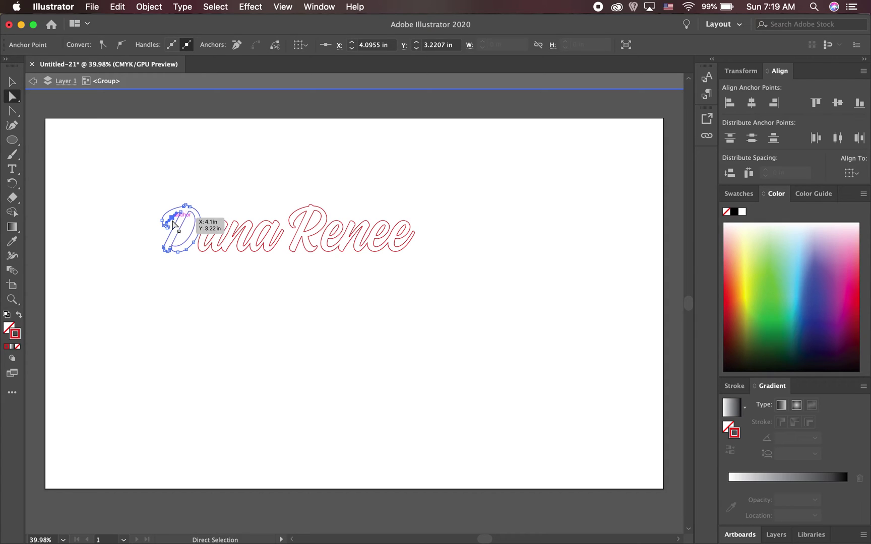
drag(179, 229, 183, 234)
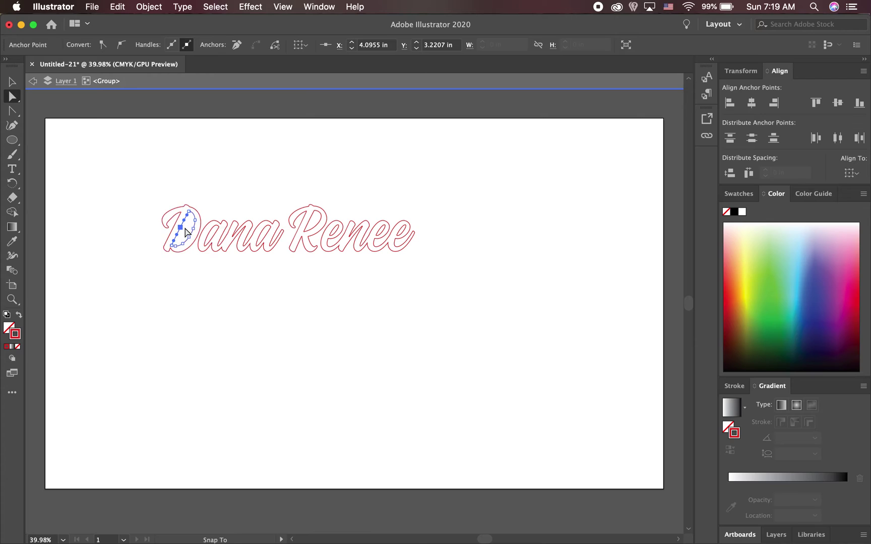
click(193, 278)
click(11, 81)
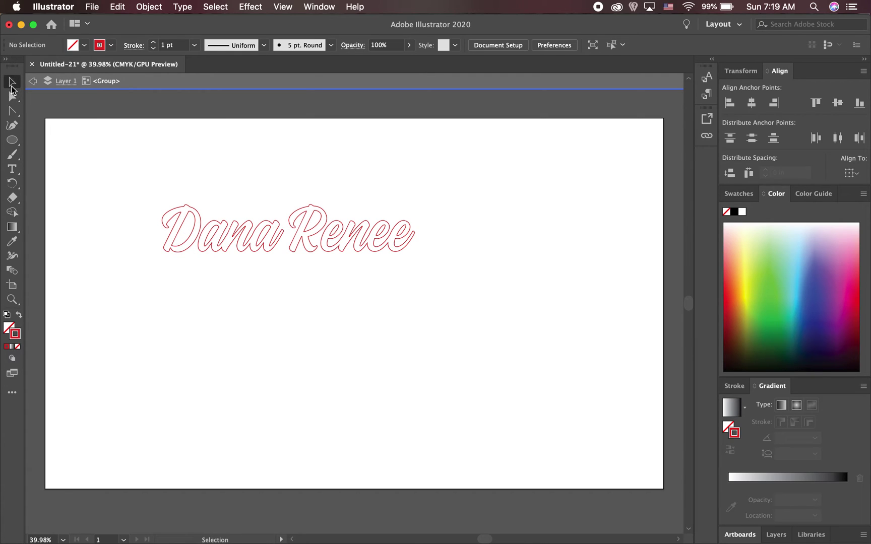
click(168, 251)
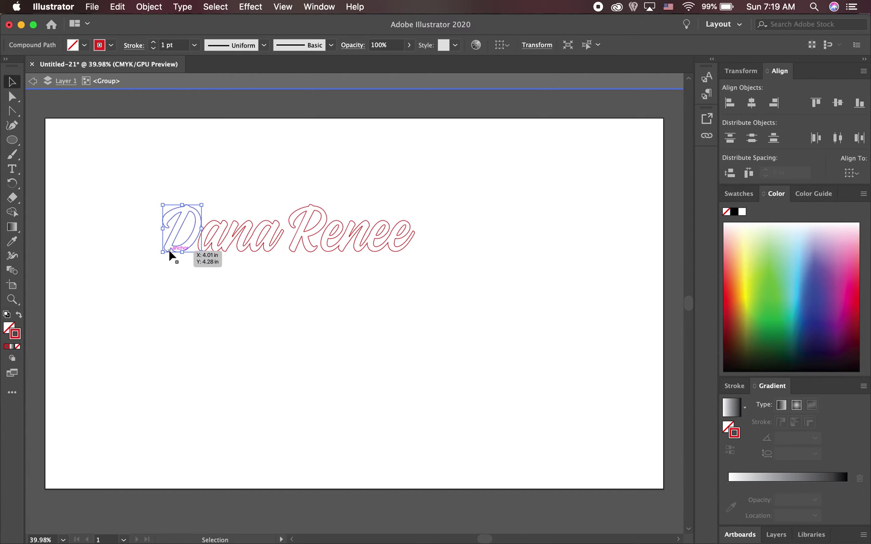
drag(170, 254, 173, 254)
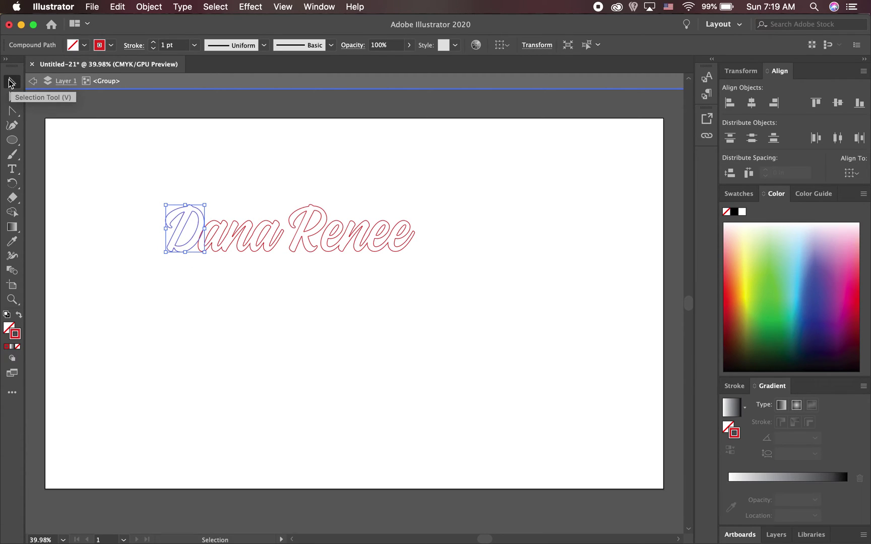
click(173, 354)
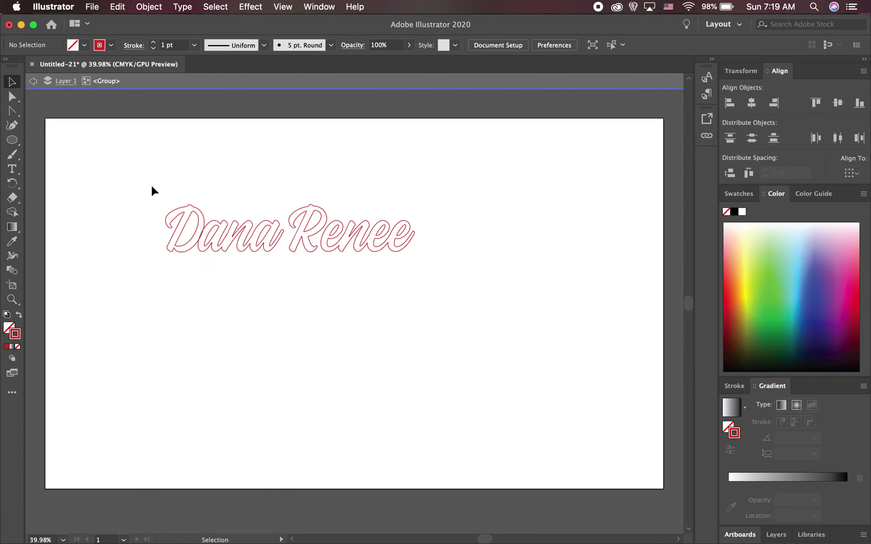
drag(151, 186, 449, 313)
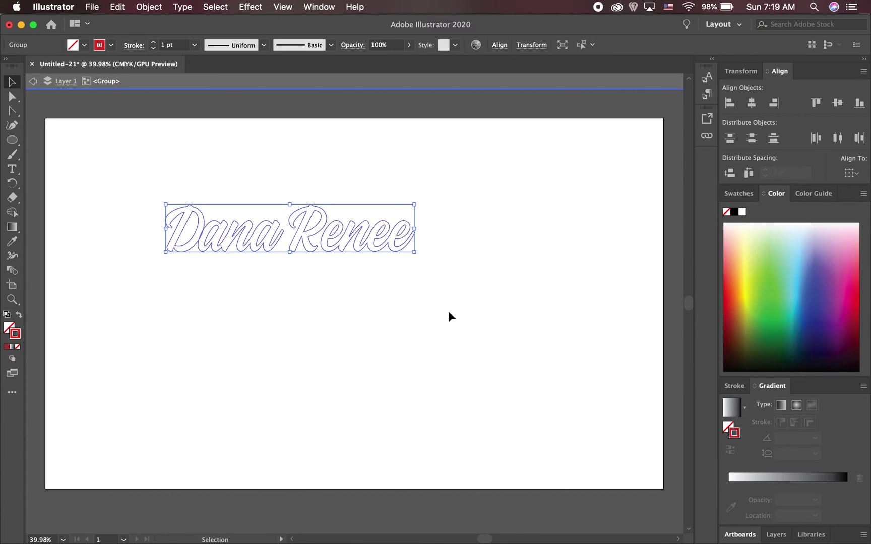
Unite the selected Dana Renee lettering with Pathfinder, close the panel, and select the letter R
click(315, 7)
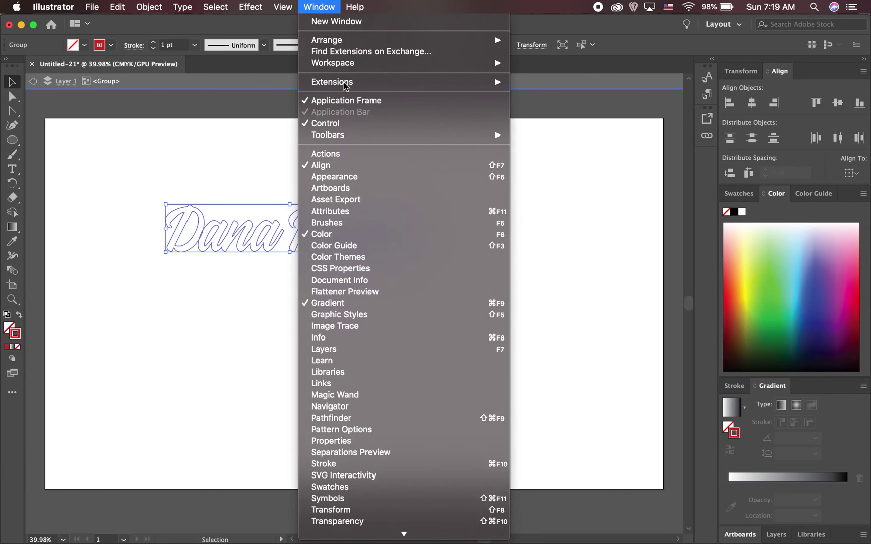
click(436, 417)
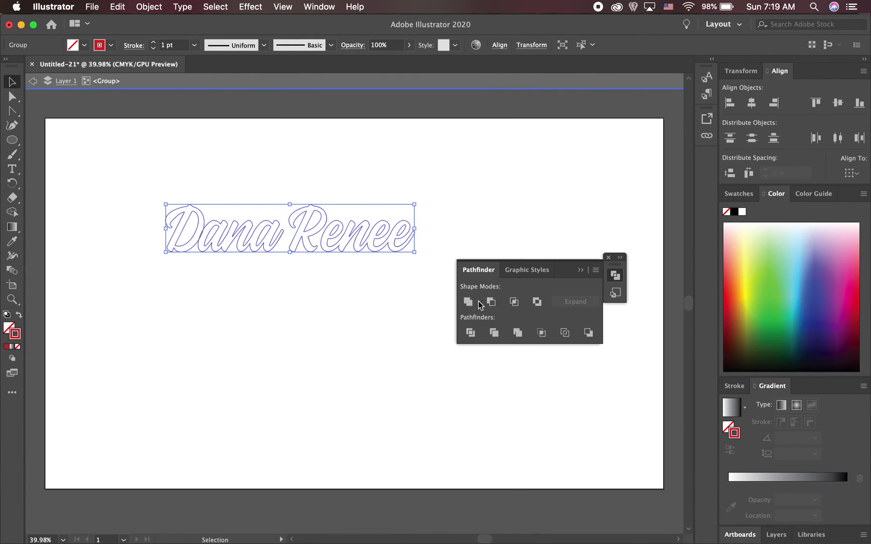
click(468, 302)
click(282, 315)
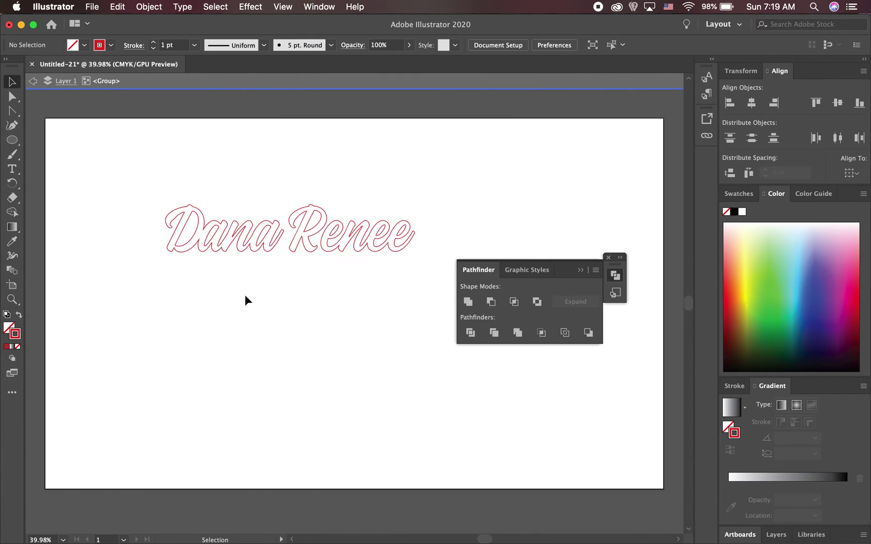
click(202, 240)
scroll(204, 244, up, 5)
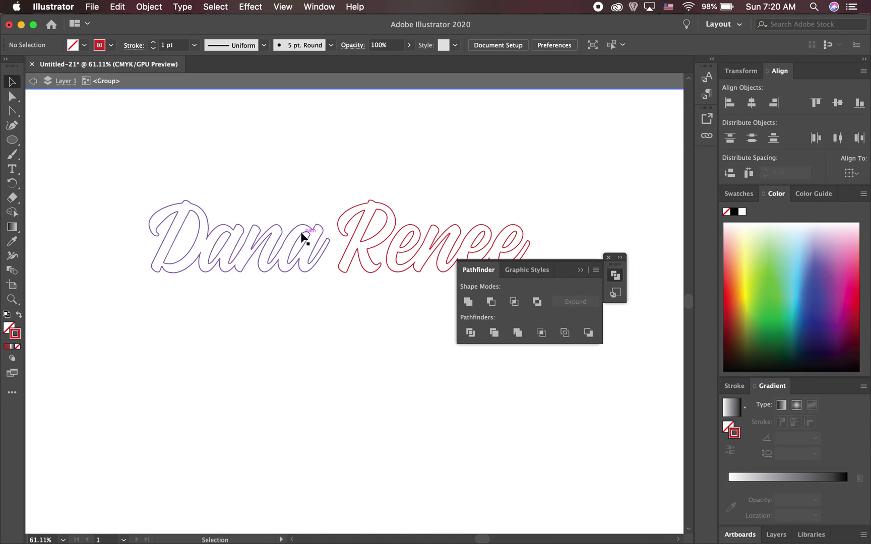
click(608, 259)
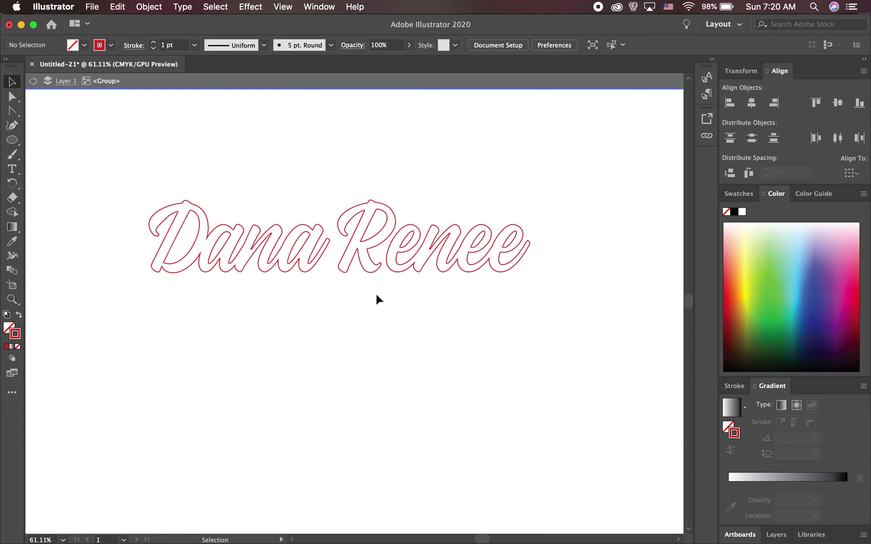
click(354, 233)
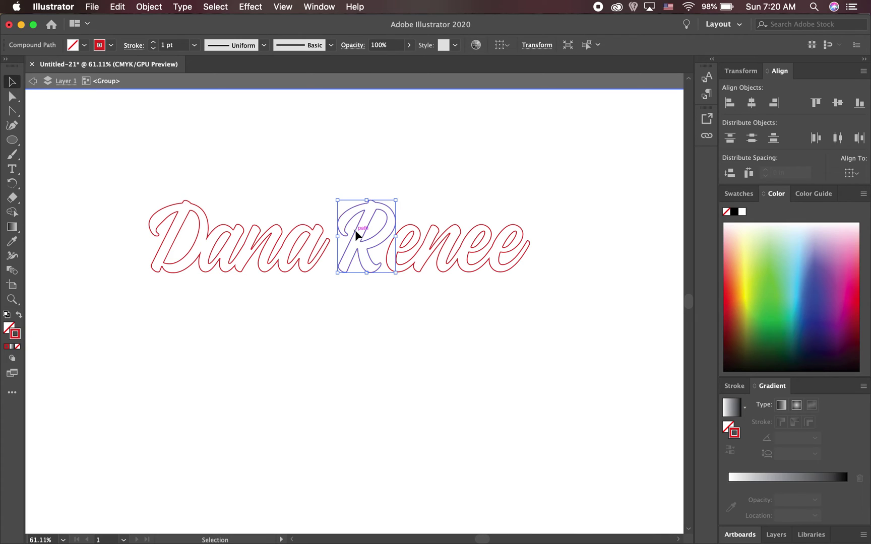
Nudge the R a few pixels to the right
drag(356, 233, 359, 233)
key(Right)
key(Right)
key(Right)
key(Right)
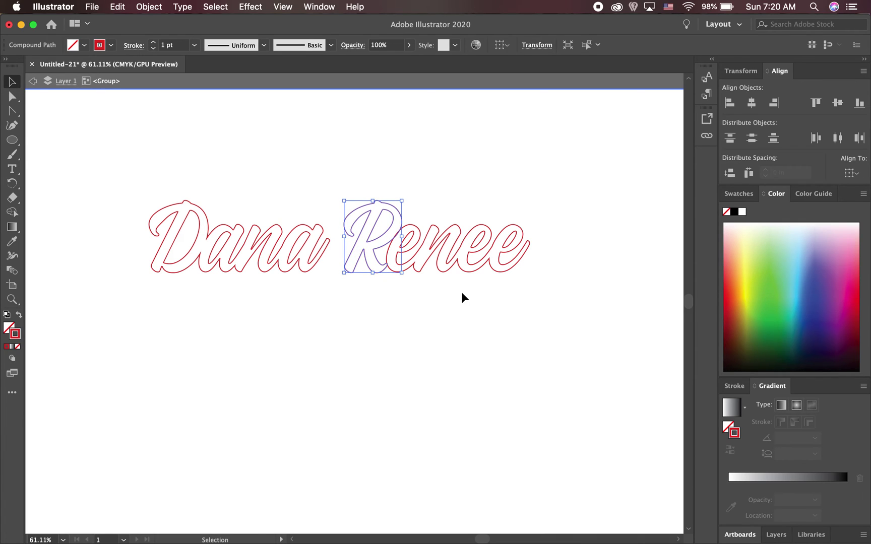
key(Right)
Unite the letters of Renee into one continuous outline with Pathfinder Unite
drag(336, 173, 622, 350)
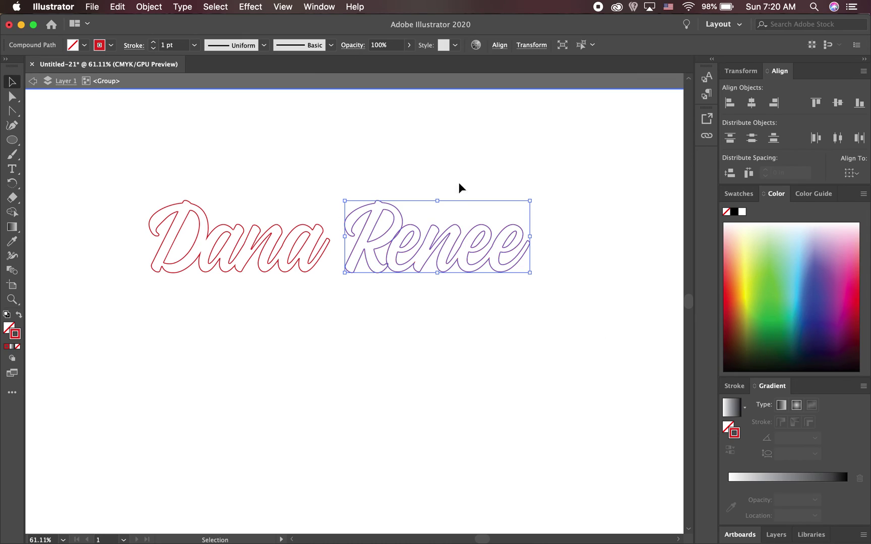
click(319, 6)
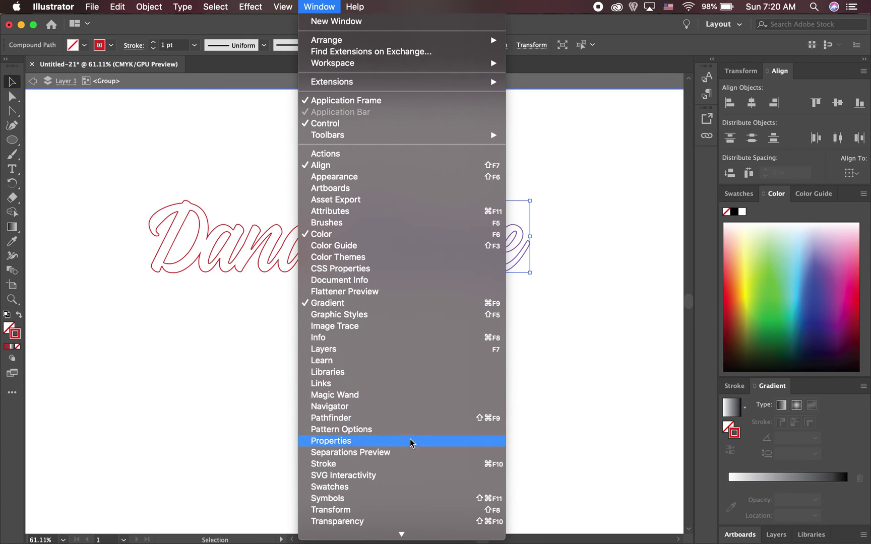
click(410, 420)
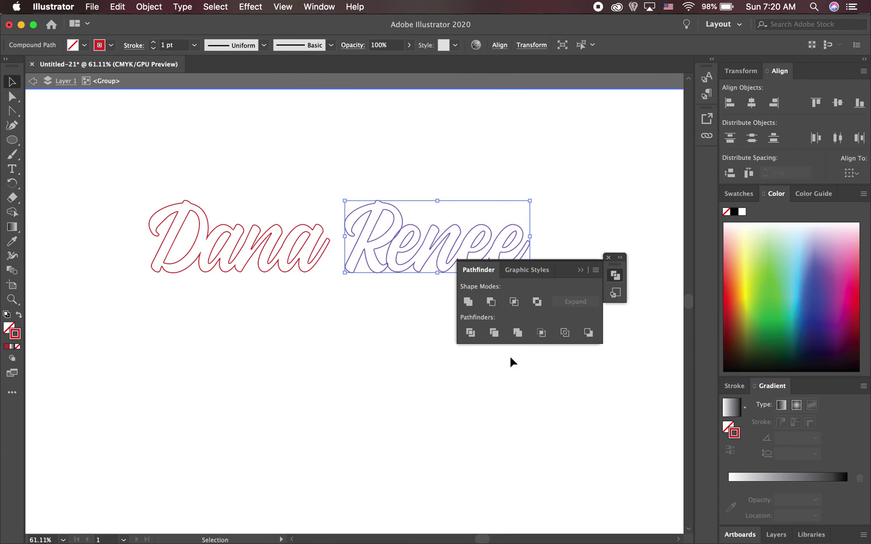
click(467, 302)
click(325, 381)
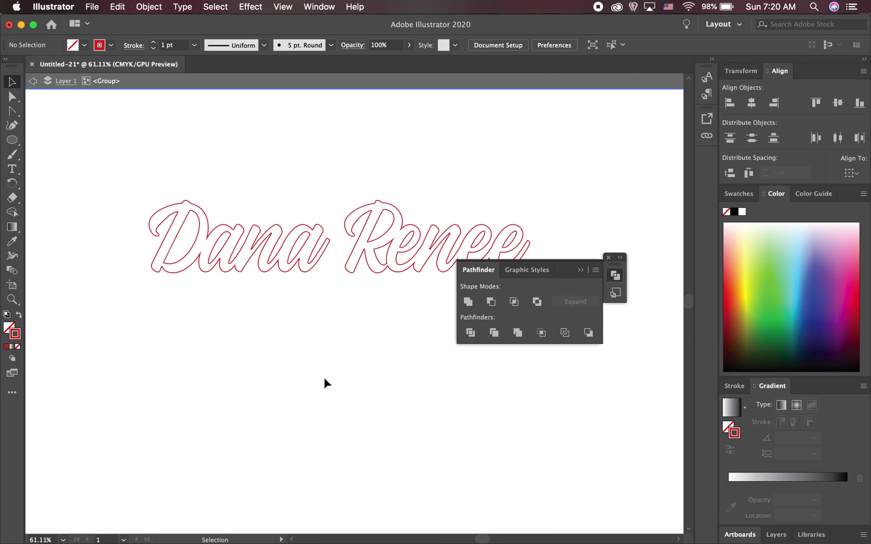
click(608, 258)
scroll(414, 275, up, 2)
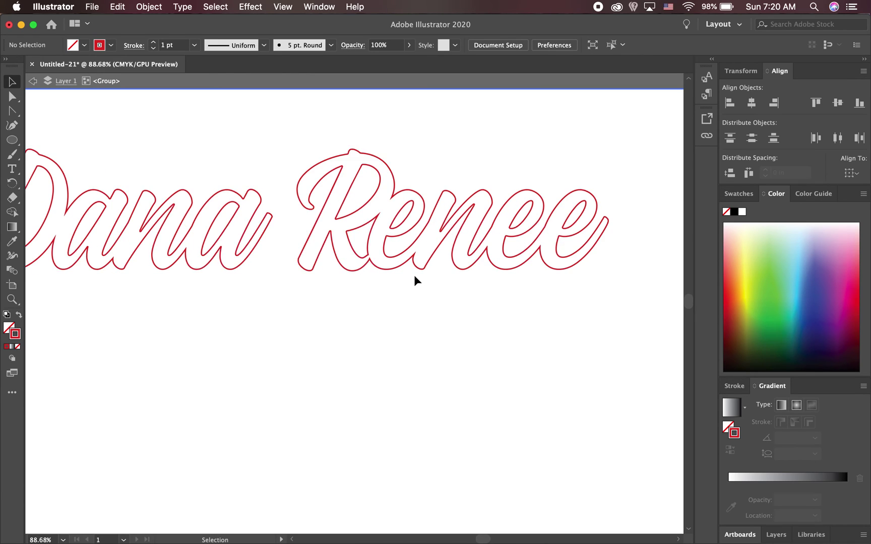
scroll(414, 275, up, 3)
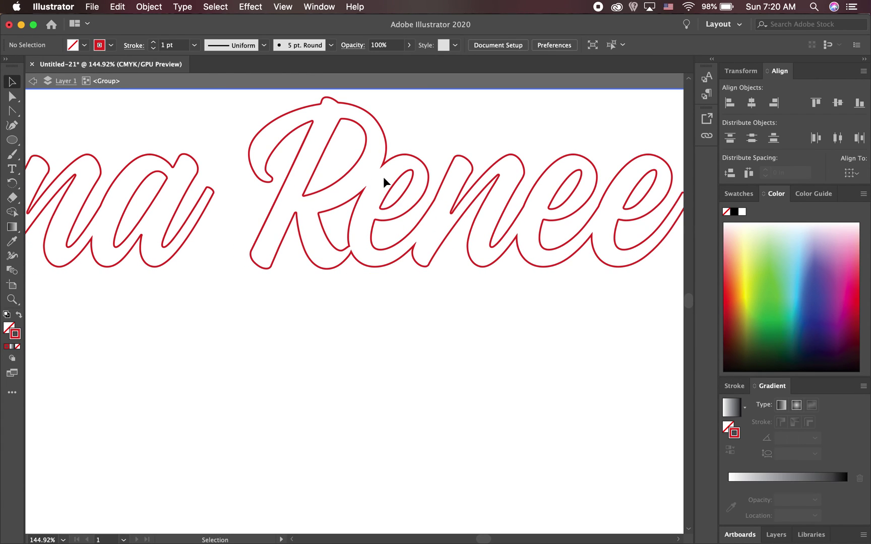
scroll(371, 253, down, 2)
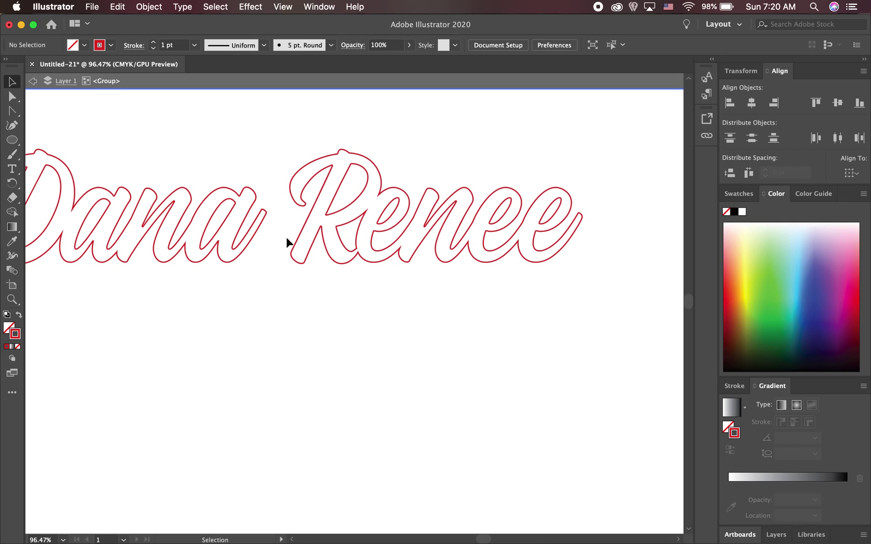
scroll(463, 273, down, 3)
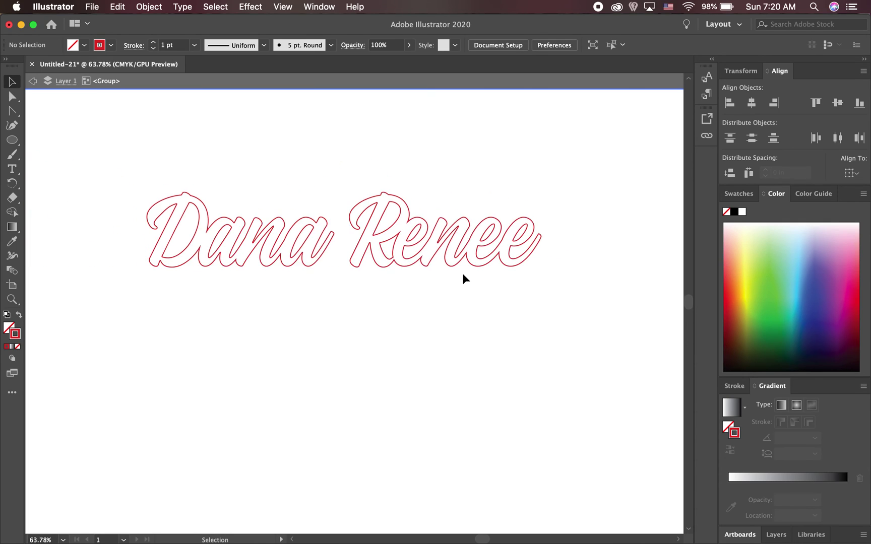
scroll(462, 273, up, 2)
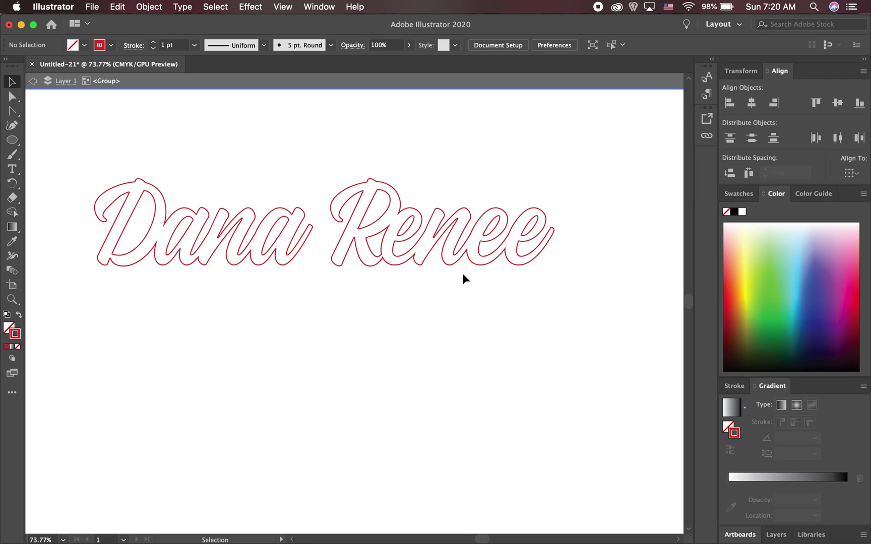
click(92, 7)
Save the document as 'Dana Renee' in SVG format with default SVG options, then select all the lettering
click(128, 111)
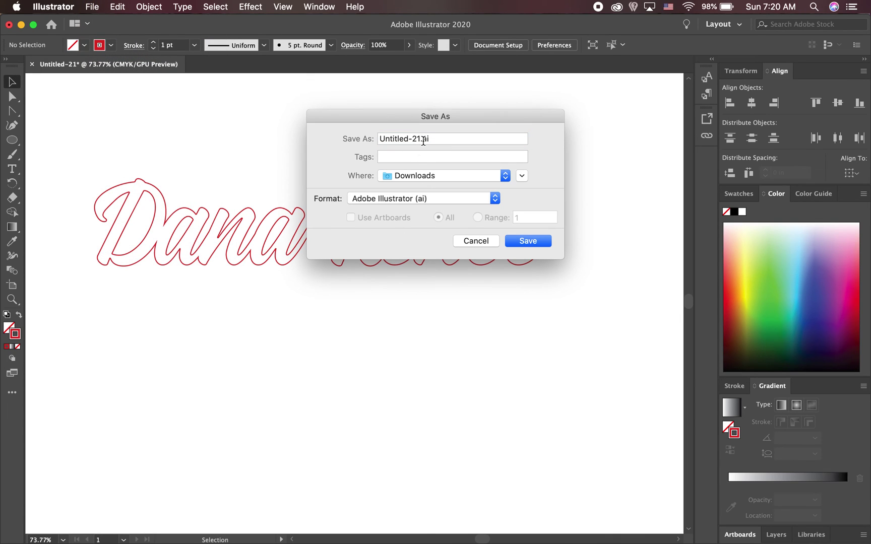
text(Da)
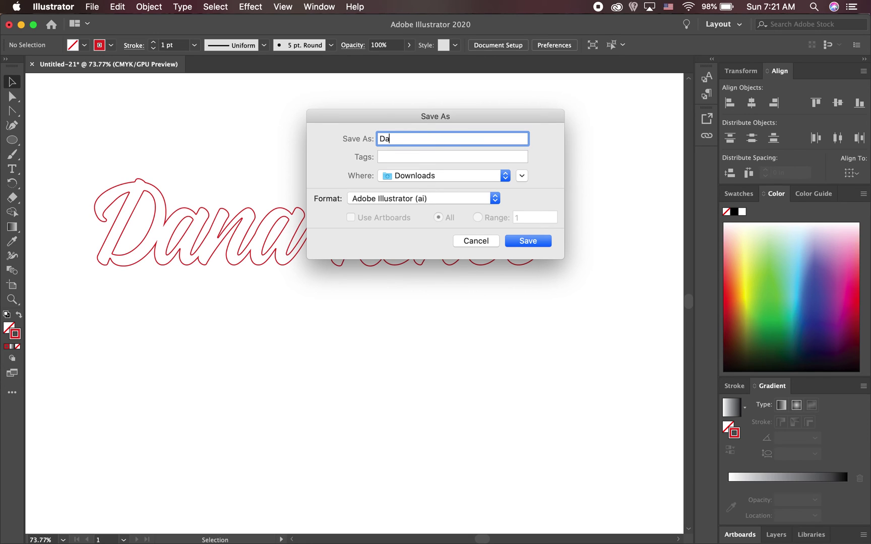
text(na Renee)
click(455, 200)
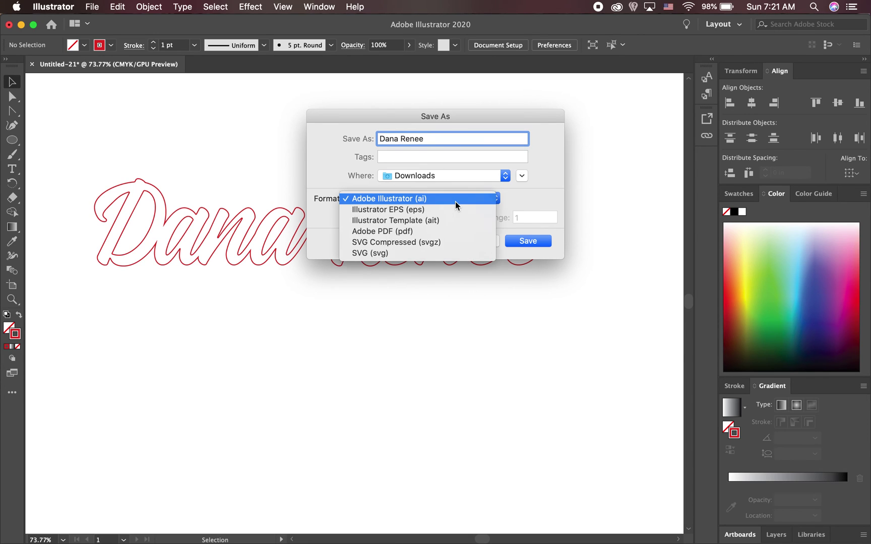
click(451, 253)
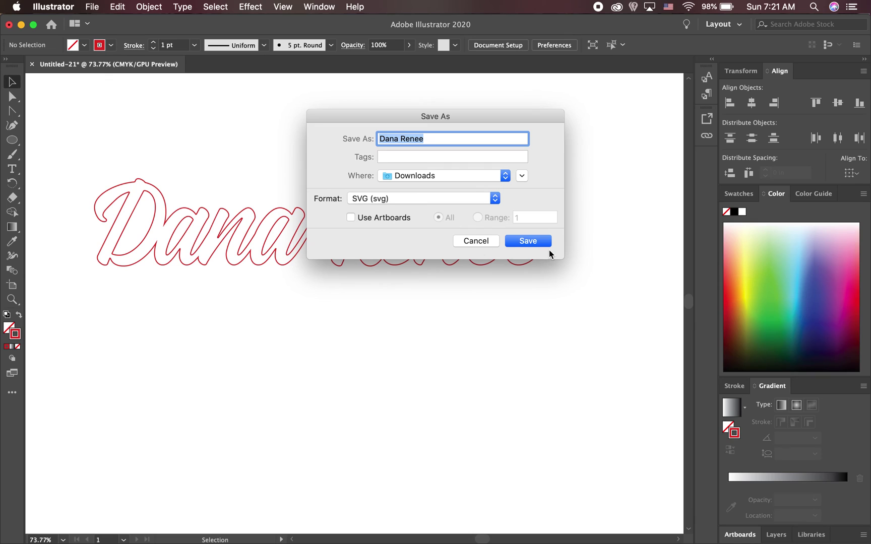
click(537, 243)
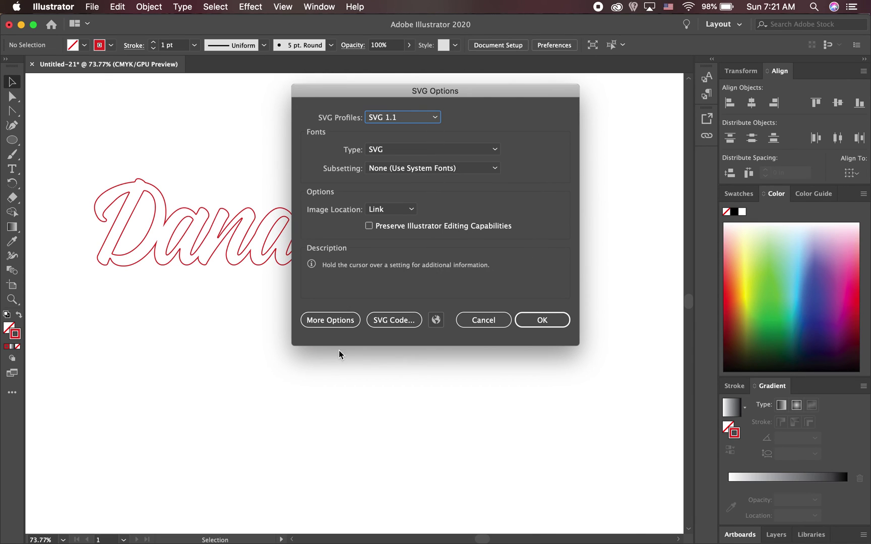
click(528, 320)
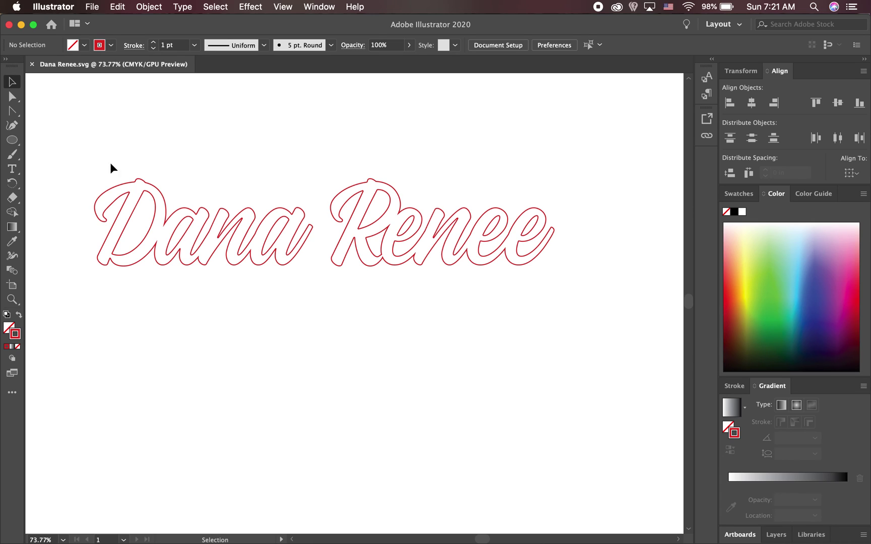
mouse_move(65, 159)
mouse_down()
mouse_move(365, 220)
mouse_move(480, 278)
mouse_move(585, 311)
mouse_up()
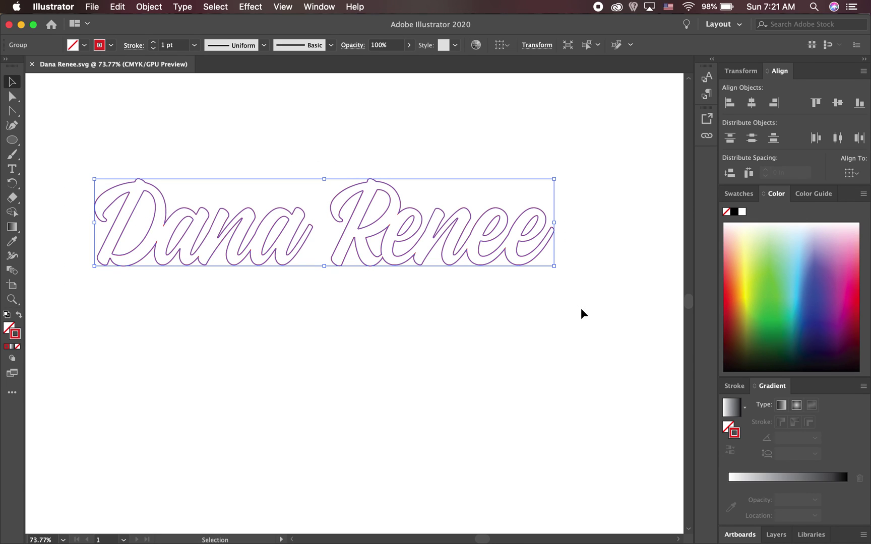
Give the selected Dana Renee lettering a green fill and set its stroke to None
click(9, 332)
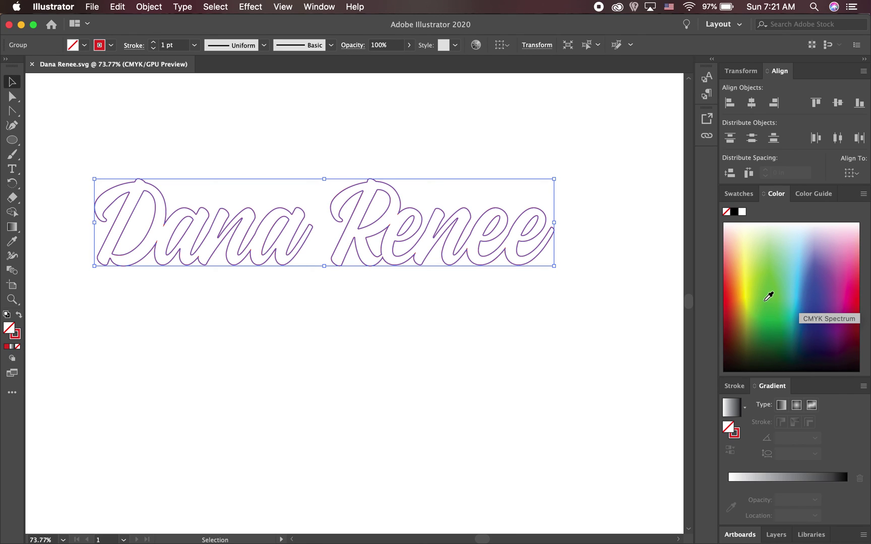
click(779, 294)
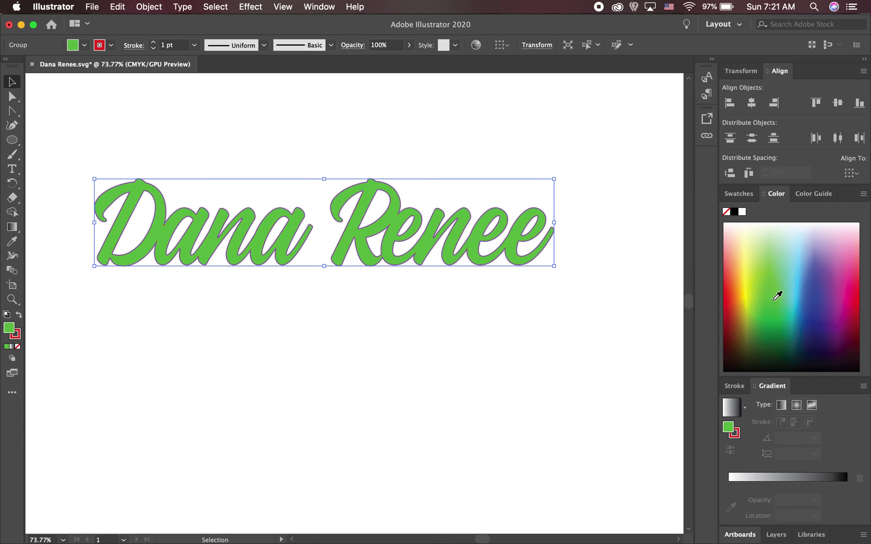
click(15, 336)
click(18, 346)
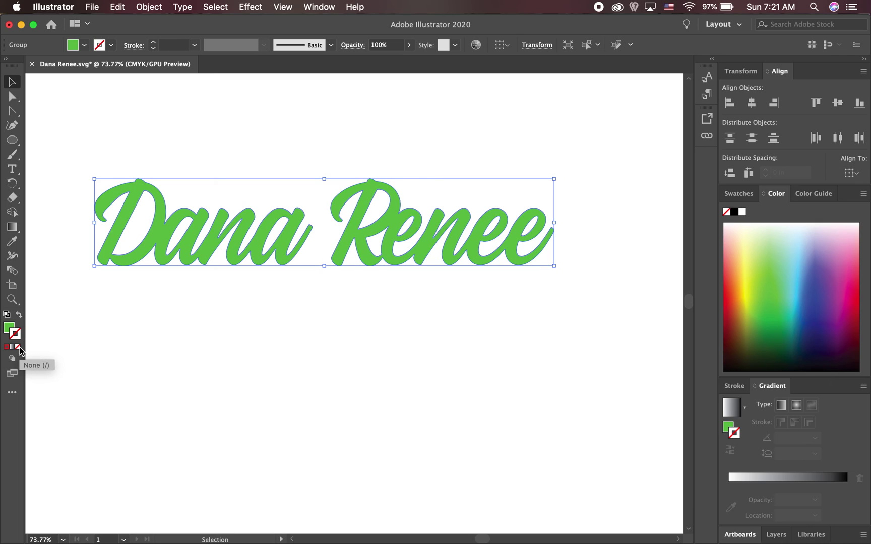